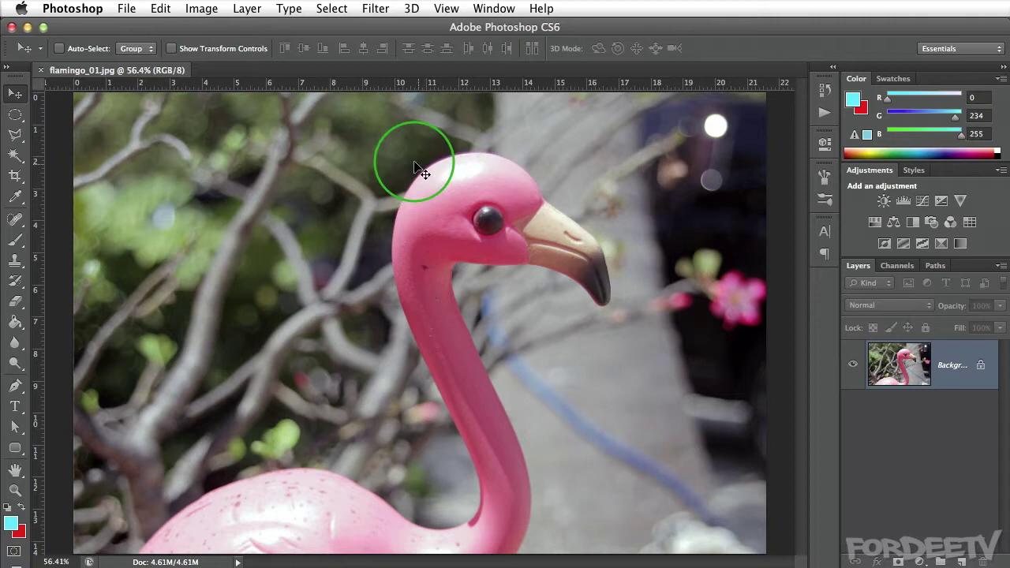
Step: Apply a Gaussian Blur with a 1.0-pixel radius to the flamingo Background layer
left_click(369, 6)
mouse_move(381, 193)
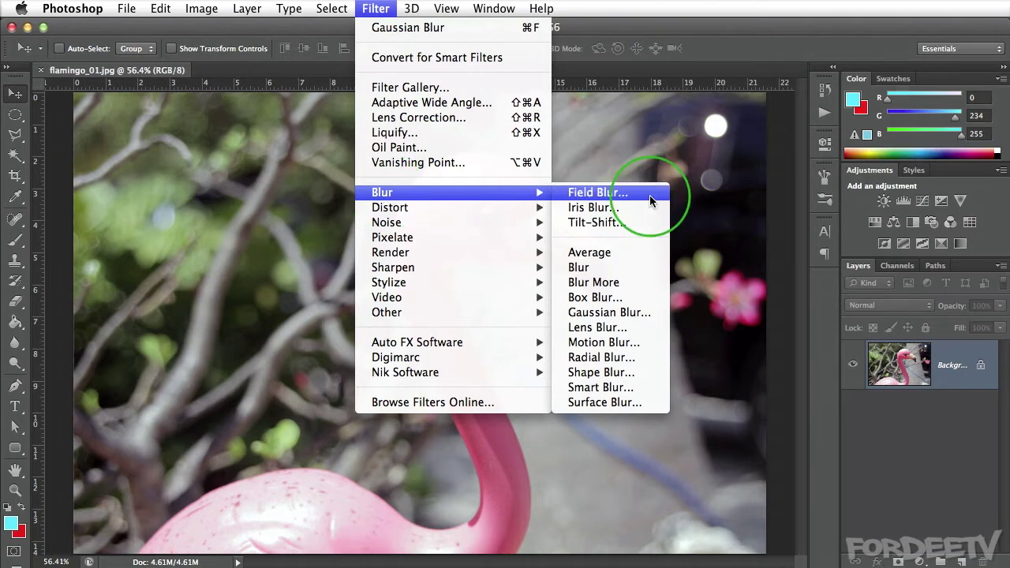
left_click(575, 315)
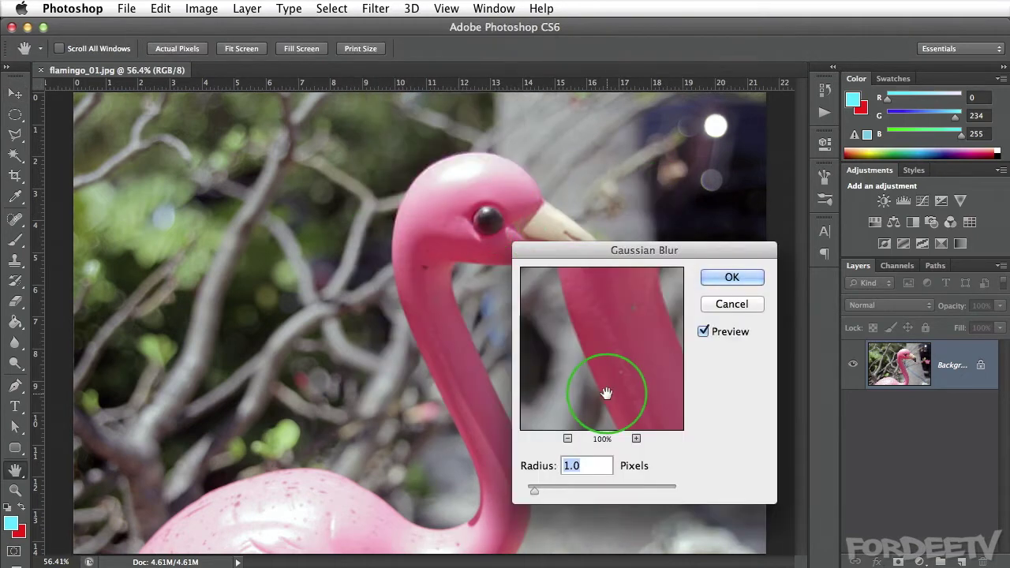
type("1.5")
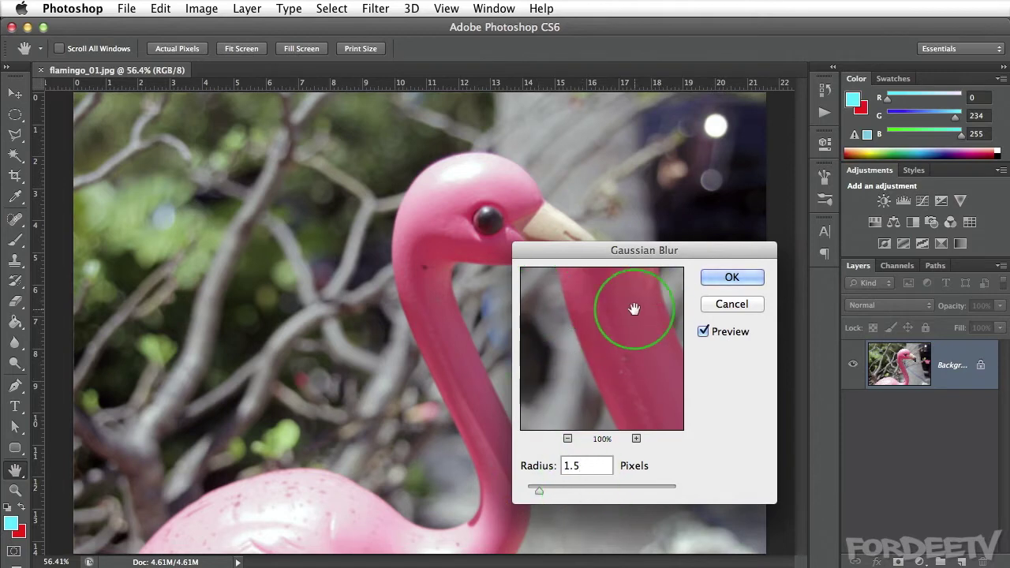
left_click_drag(538, 488, 533, 489)
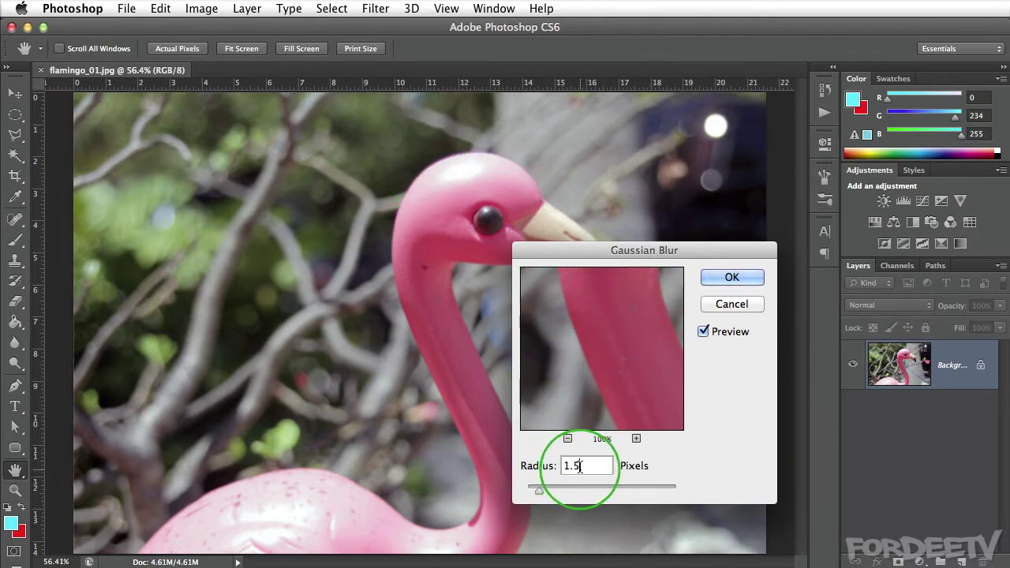
left_click(726, 276)
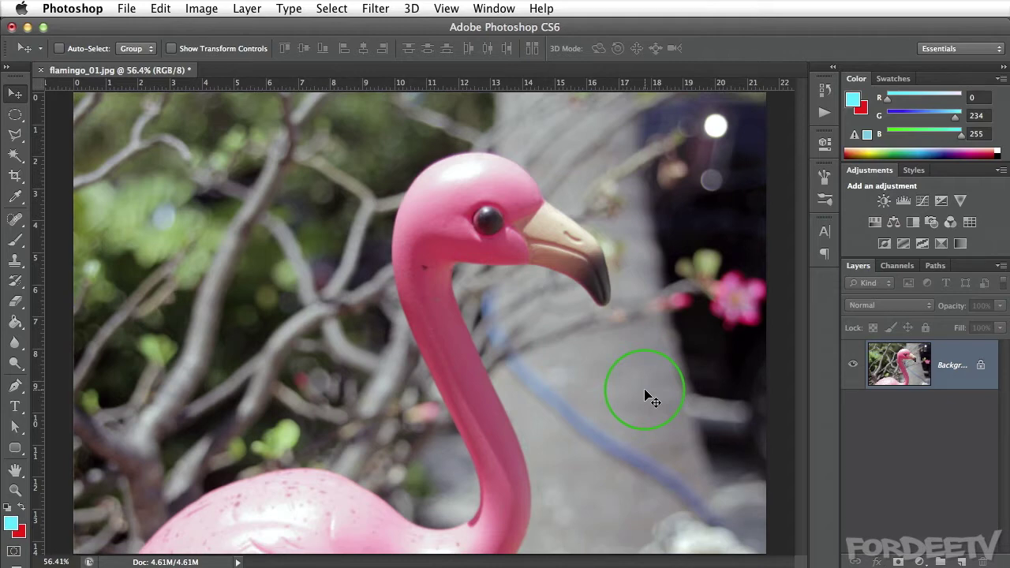
Step: Add a colorized Hue/Saturation adjustment layer with Hue 175 and Saturation 25
left_click(874, 223)
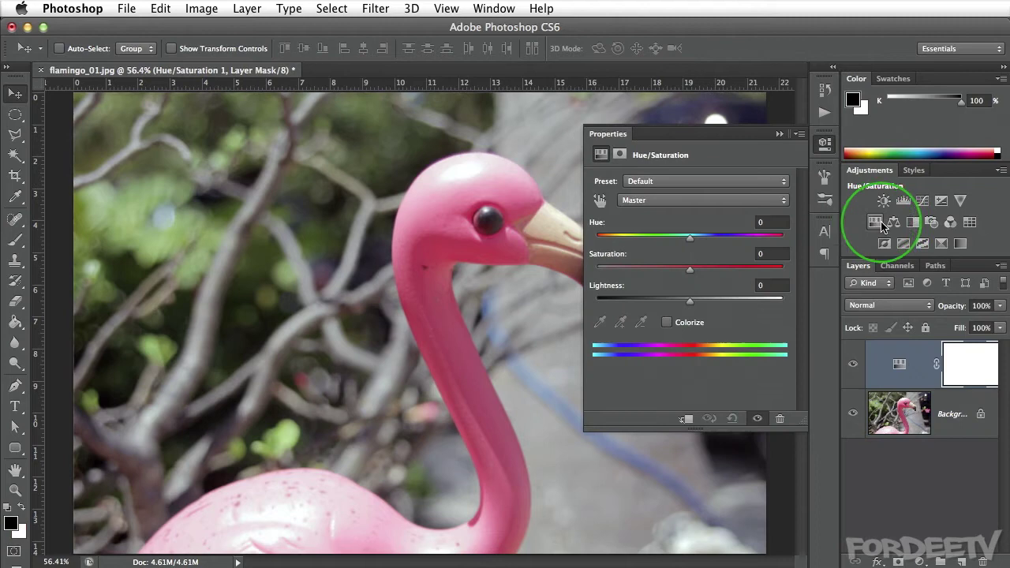
left_click(666, 323)
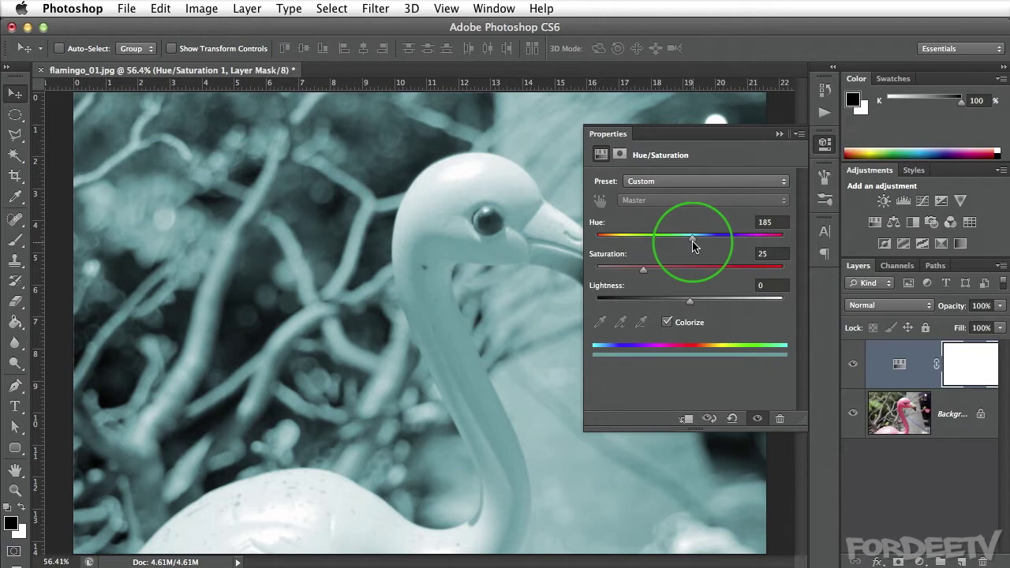
mouse_move(693, 246)
left_mouse_down()
mouse_move(658, 246)
mouse_move(687, 244)
left_mouse_up()
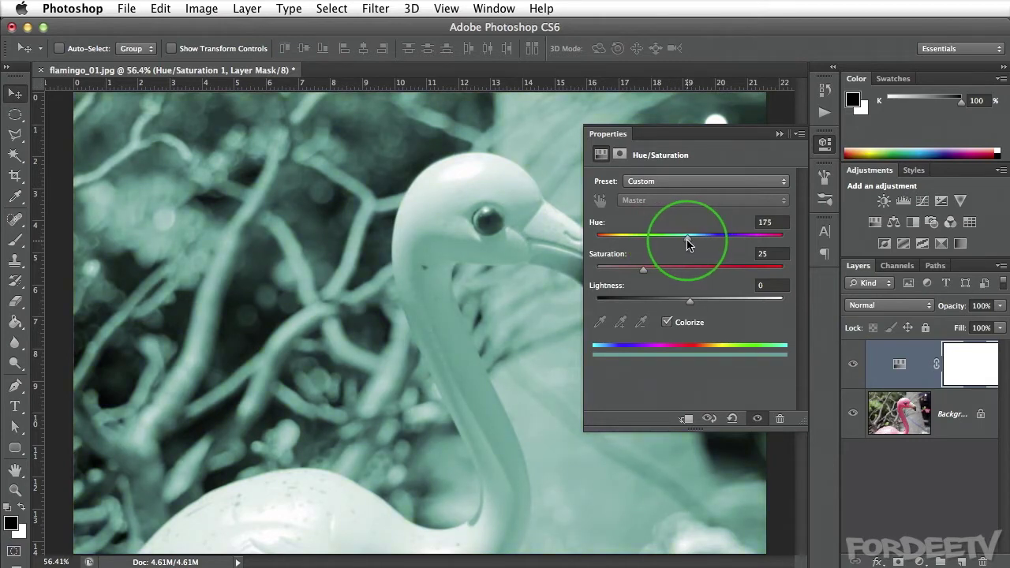
left_click(824, 146)
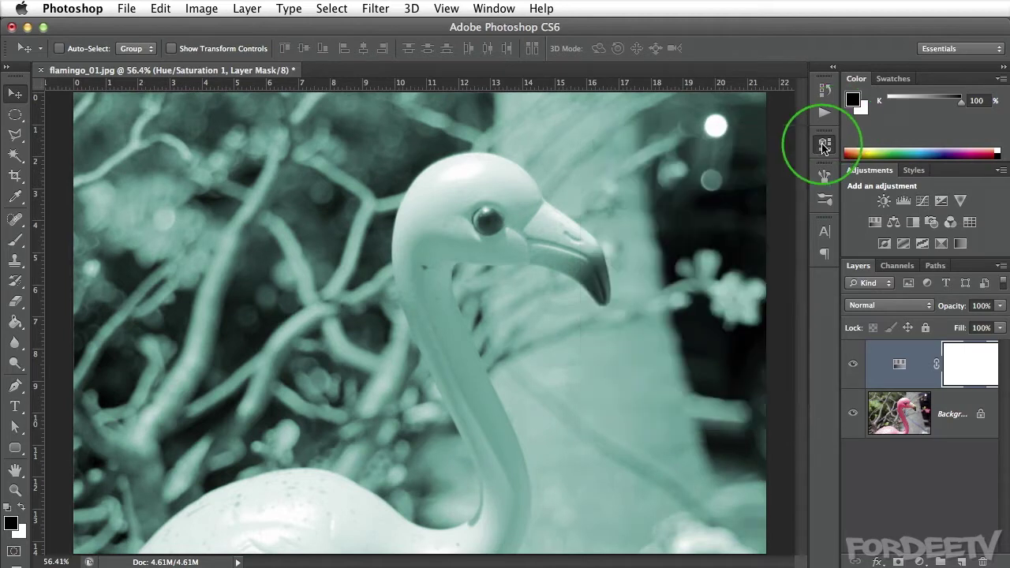
Step: Lower the Hue/Saturation 1 layer to 30% opacity and toggle it to compare
left_click(929, 381)
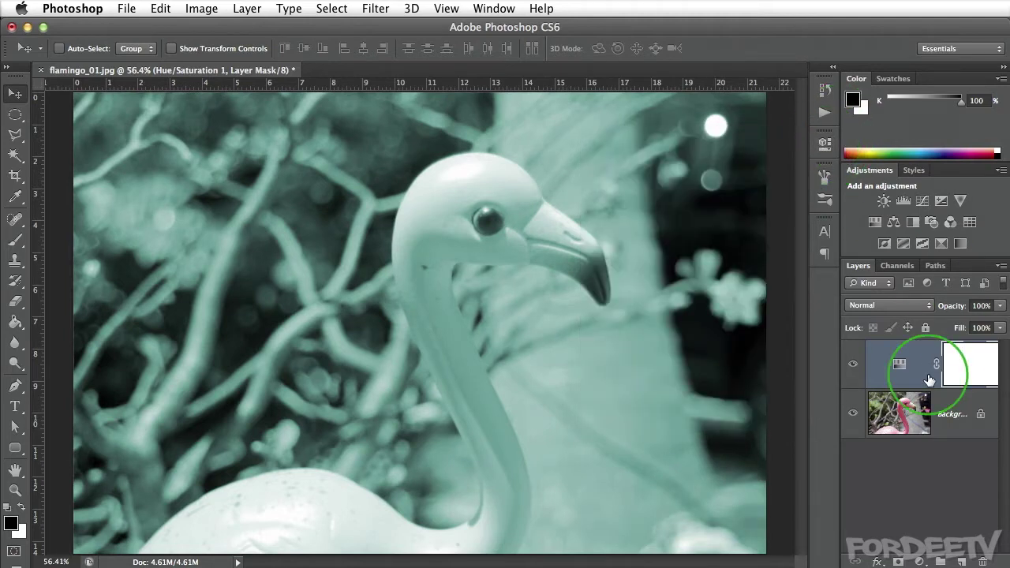
left_click(868, 362)
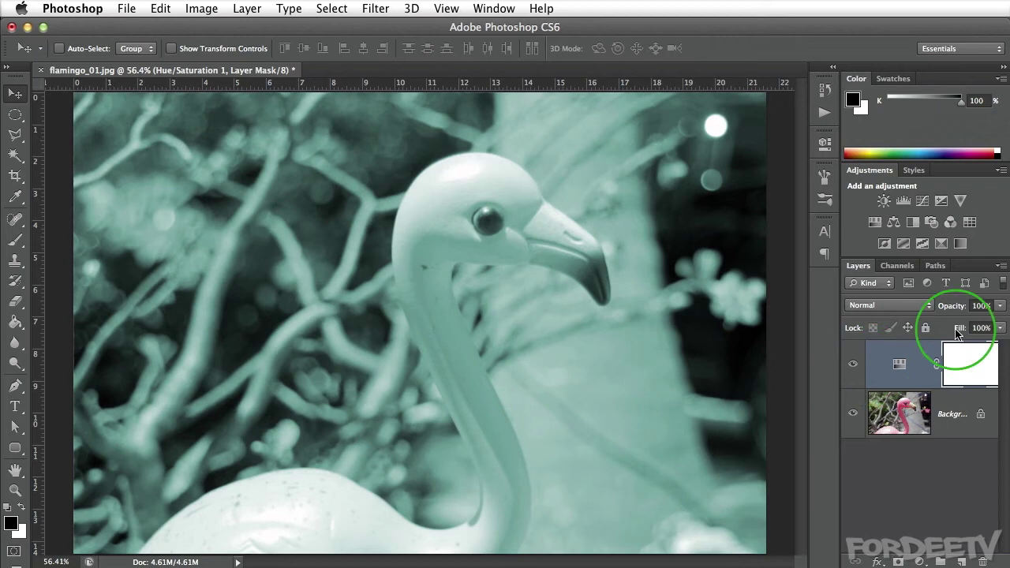
left_click(978, 306)
type("30")
key("Return")
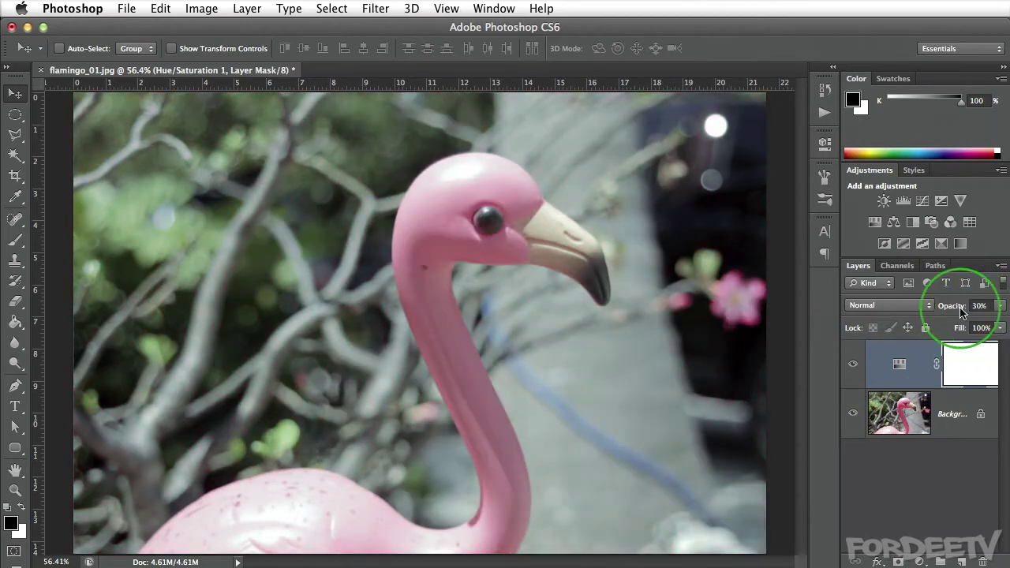
left_click(853, 364)
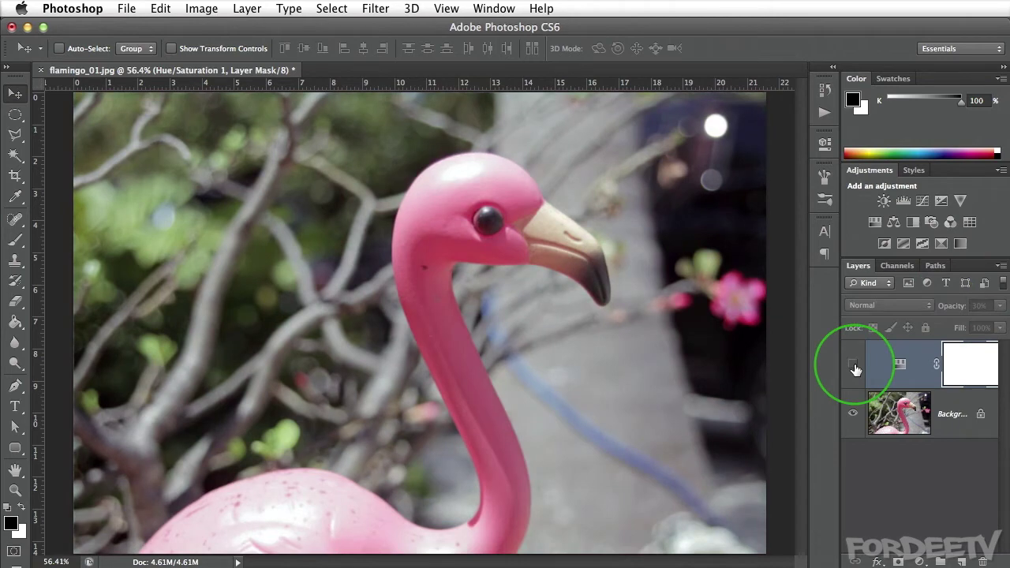
left_click(853, 364)
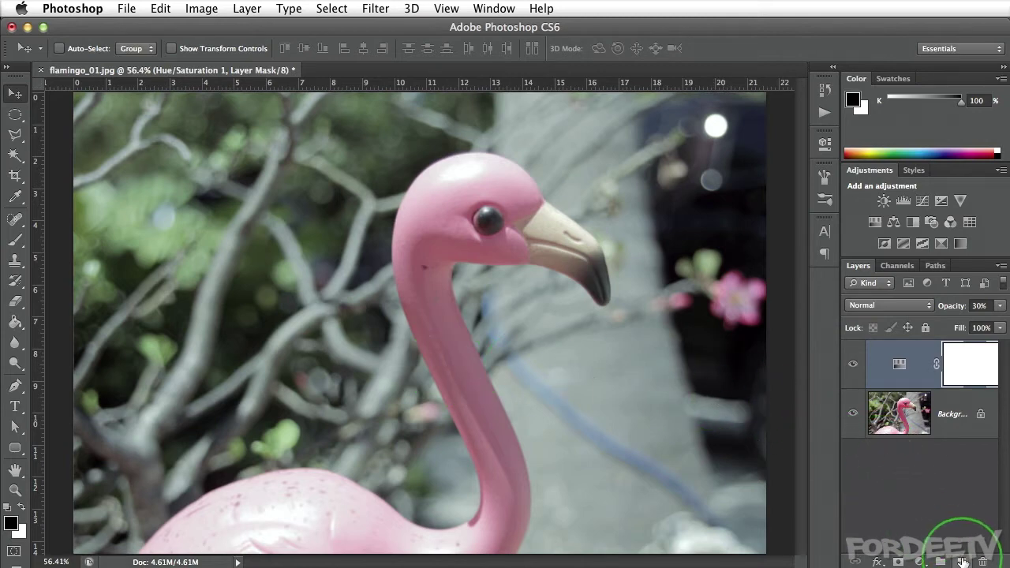
Step: On a new layer, paint a large soft pure-red brush spot over the flamingo's head
left_click(962, 560)
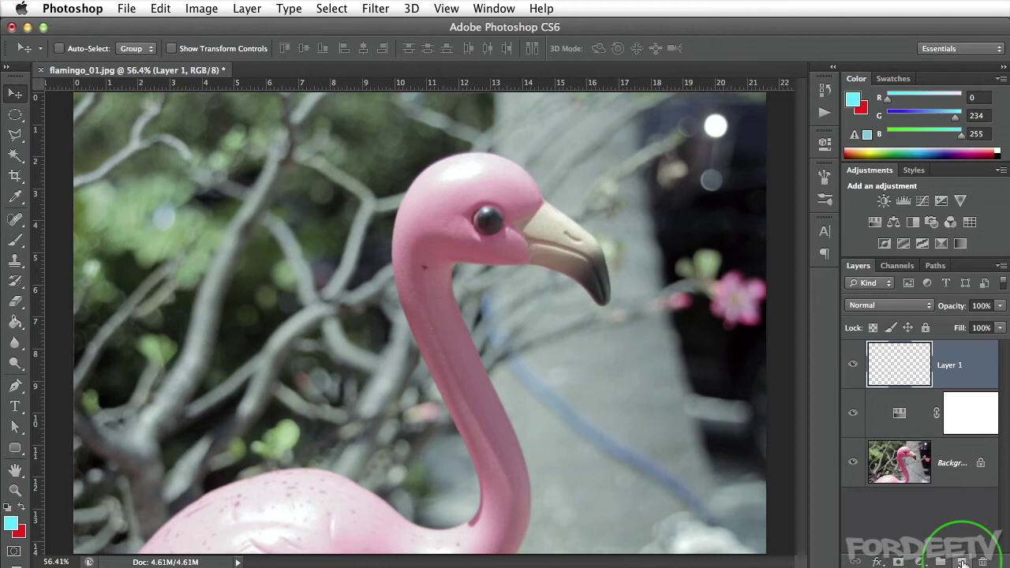
left_click(244, 7)
mouse_move(254, 27)
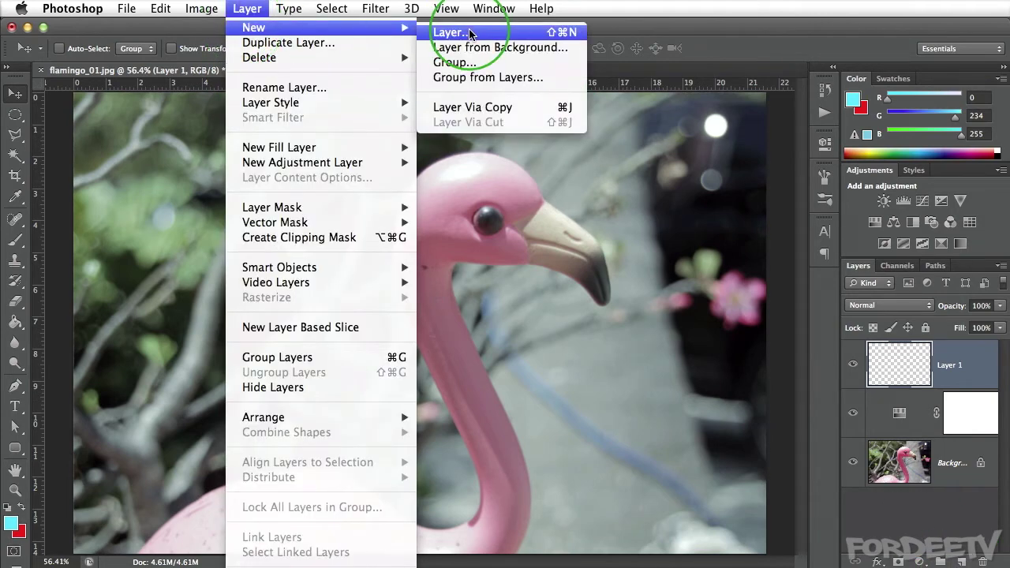
key("Escape")
key("Escape")
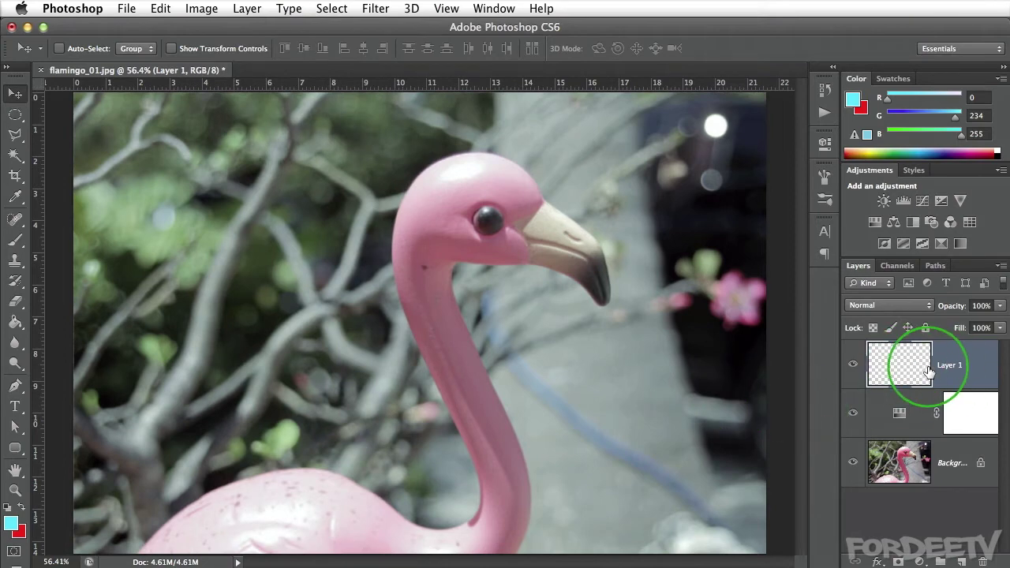
key("b")
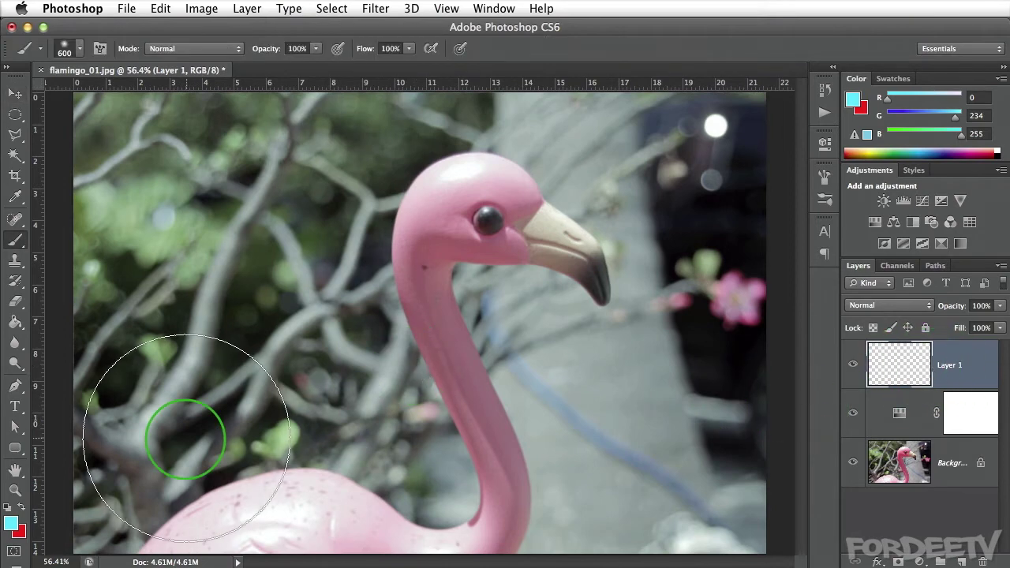
left_click(21, 507)
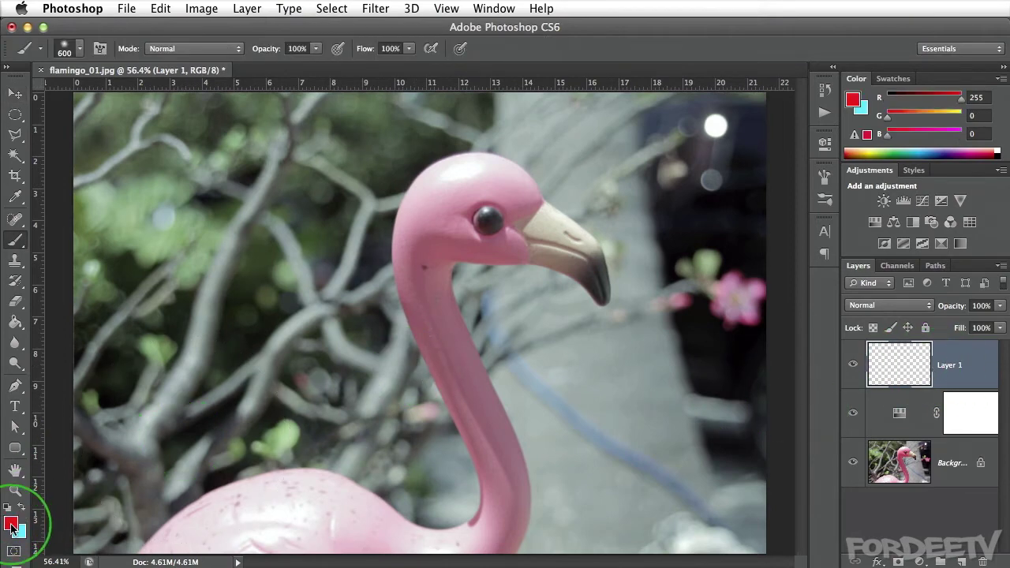
left_click(11, 524)
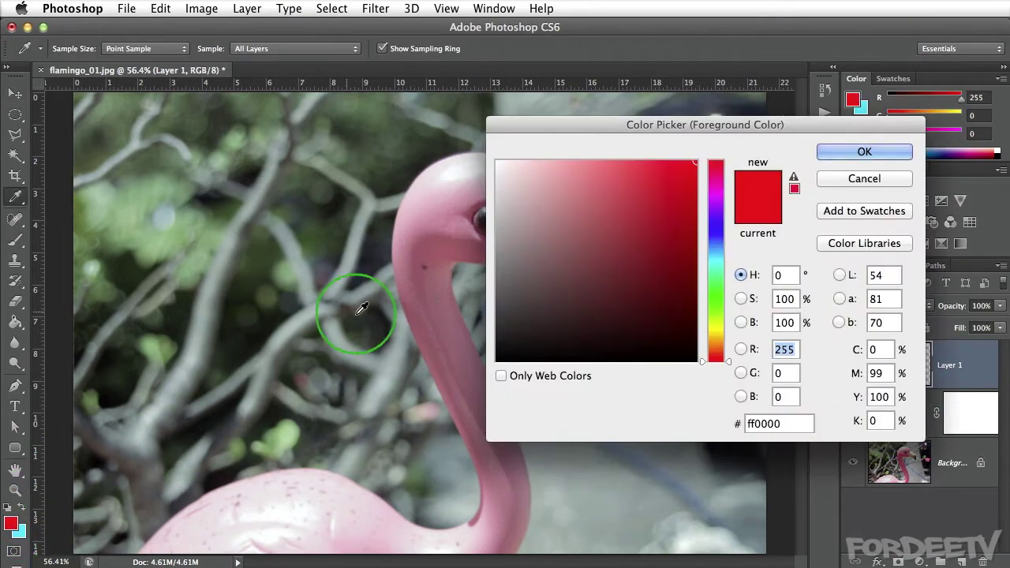
left_click(848, 148)
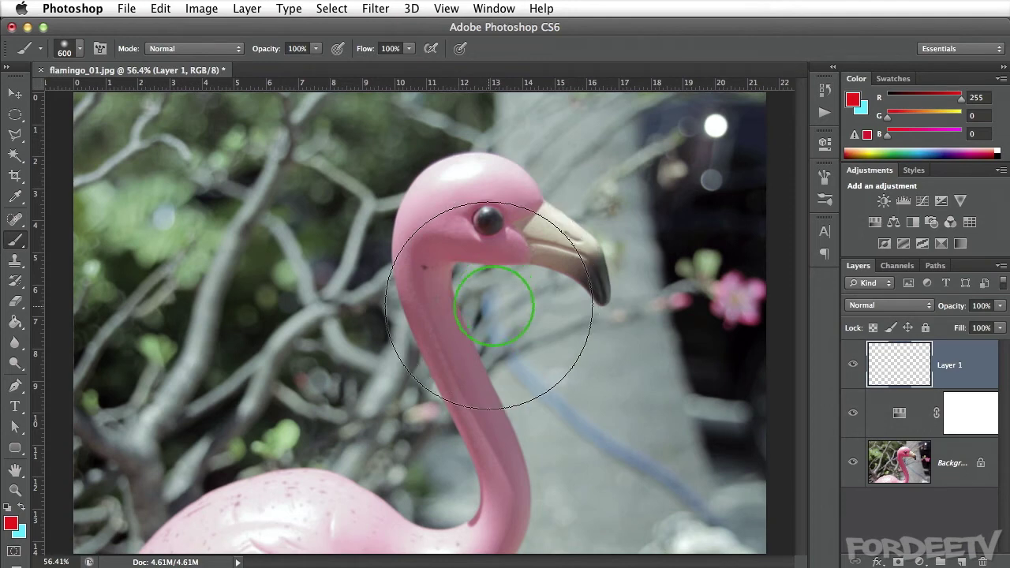
left_click(488, 306)
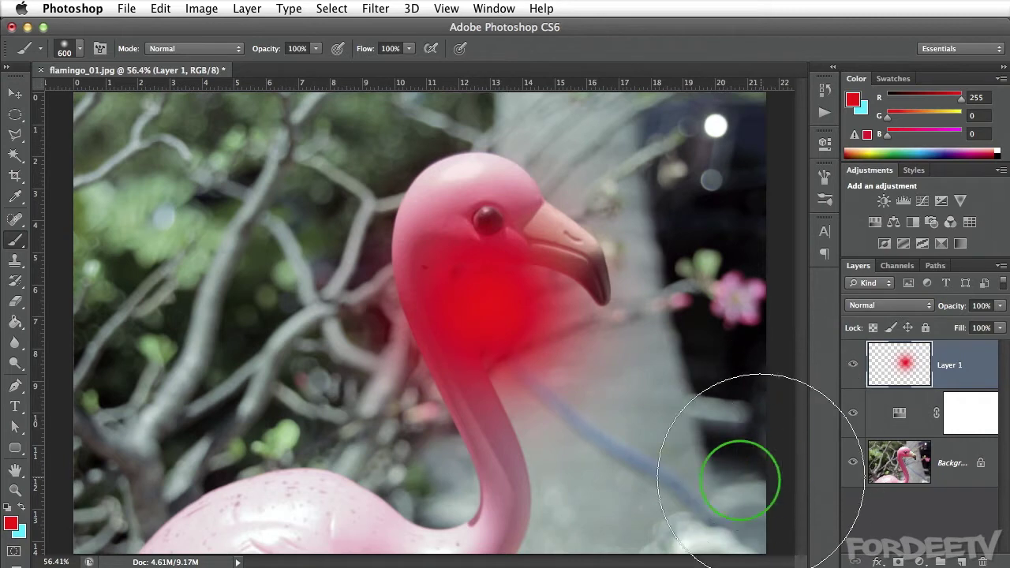
Step: Move the red glow and Alt-drag copies around the lower right, beak and bottom-left
left_click(15, 93)
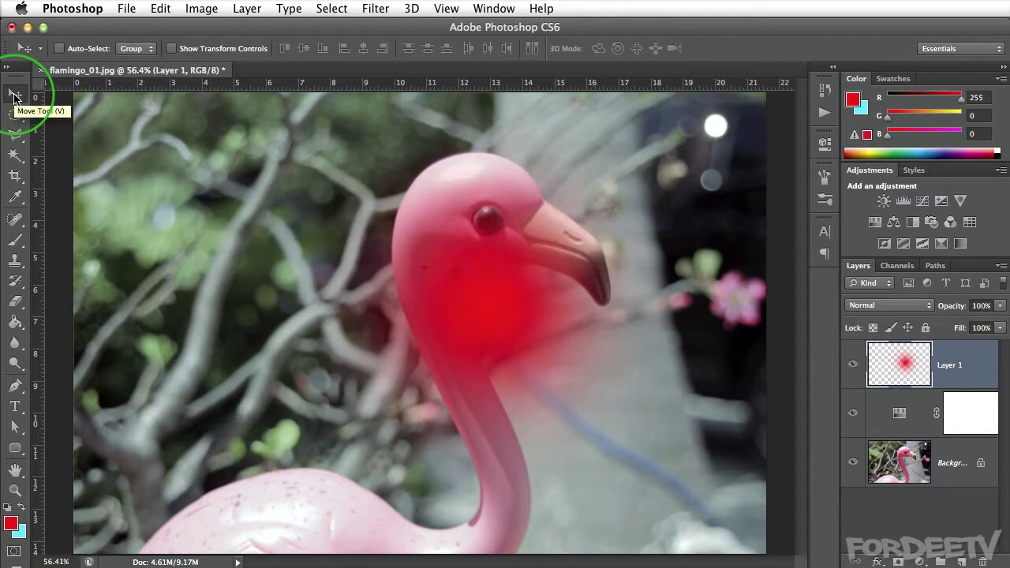
left_click_drag(510, 301, 667, 459)
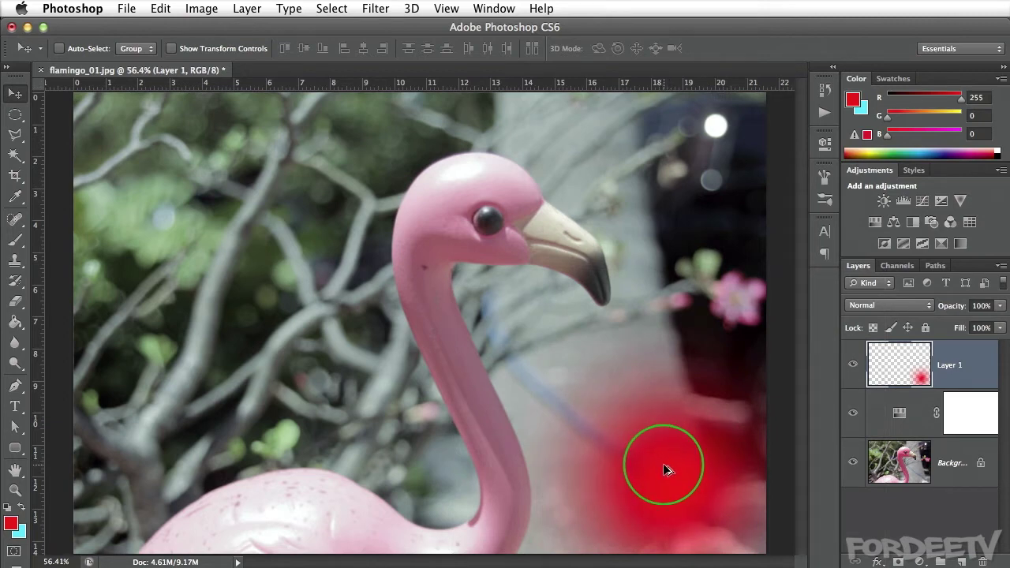
mouse_move(663, 463)
left_mouse_down()
mouse_move(604, 270)
mouse_move(597, 295)
mouse_move(608, 293)
mouse_move(582, 151)
mouse_move(525, 473)
left_mouse_up()
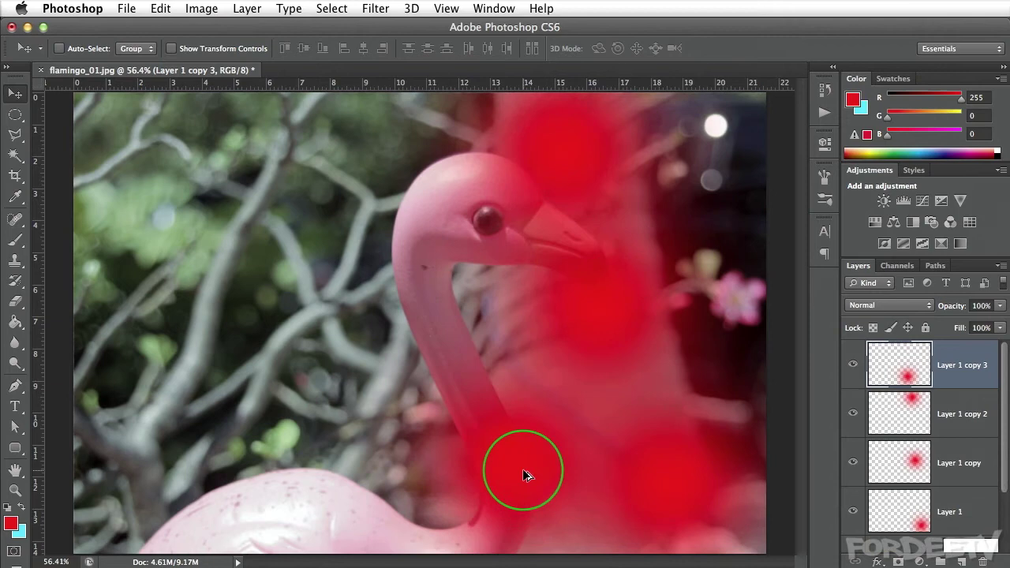
left_click_drag(291, 521, 118, 513)
left_click_drag(174, 469, 208, 416)
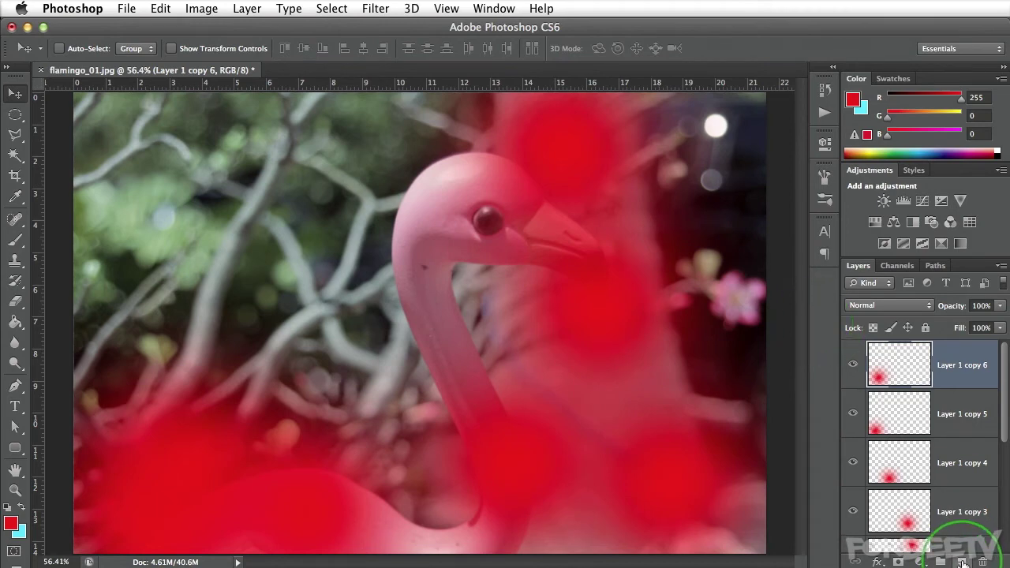
Step: On a new Layer 2, paint a soft cyan brush dab
left_click(961, 562)
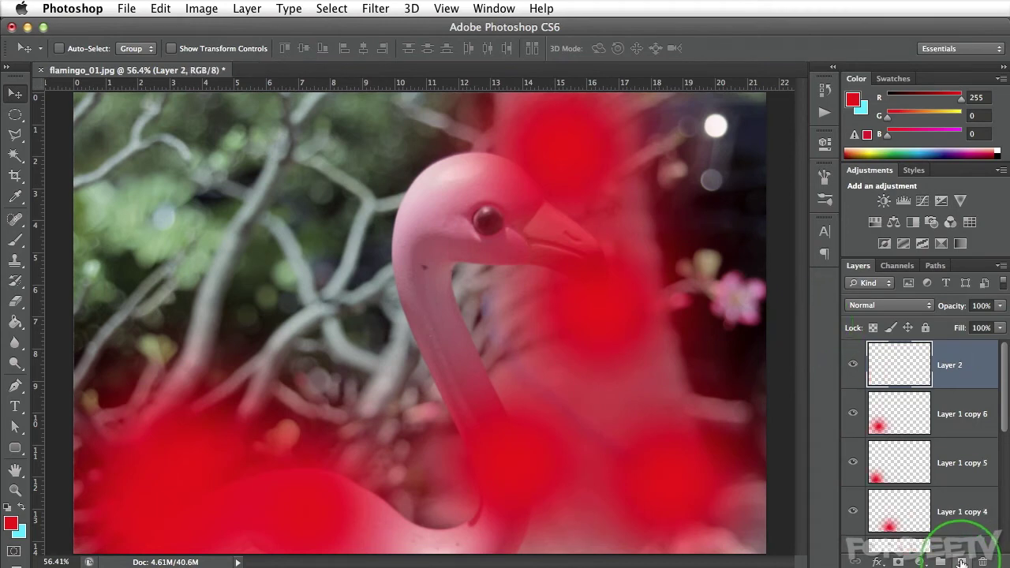
left_click(22, 506)
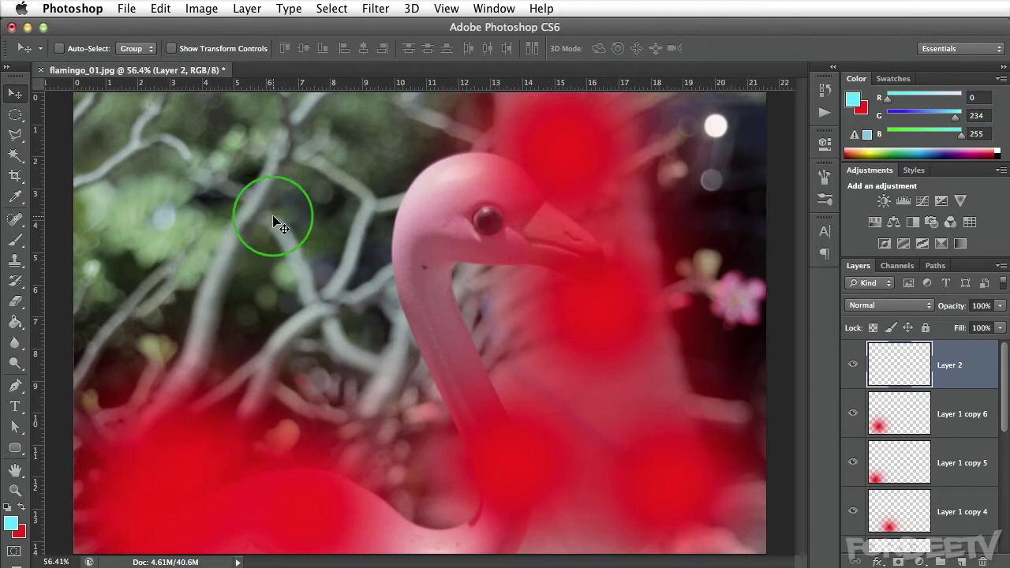
key("b")
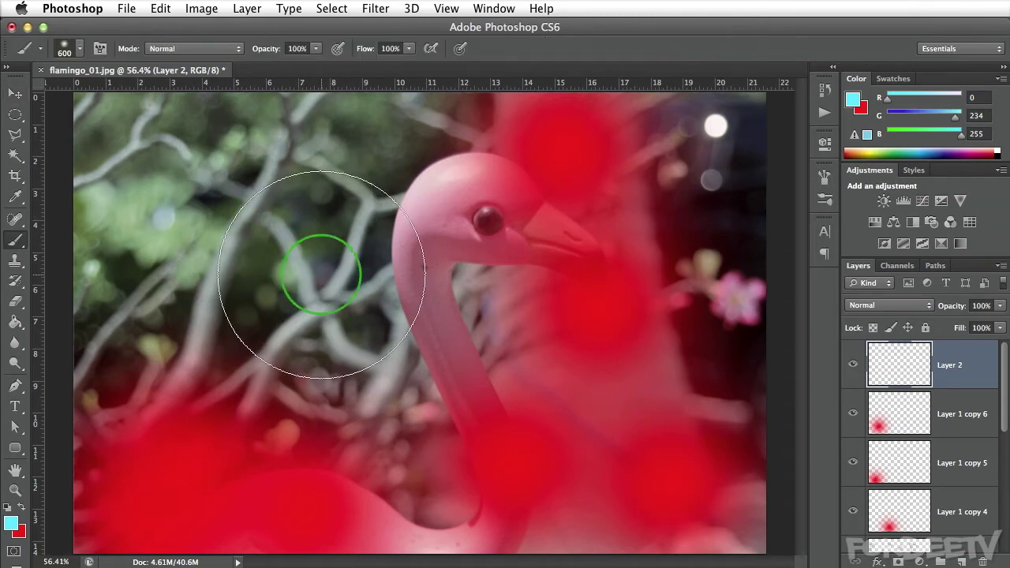
left_click(321, 275)
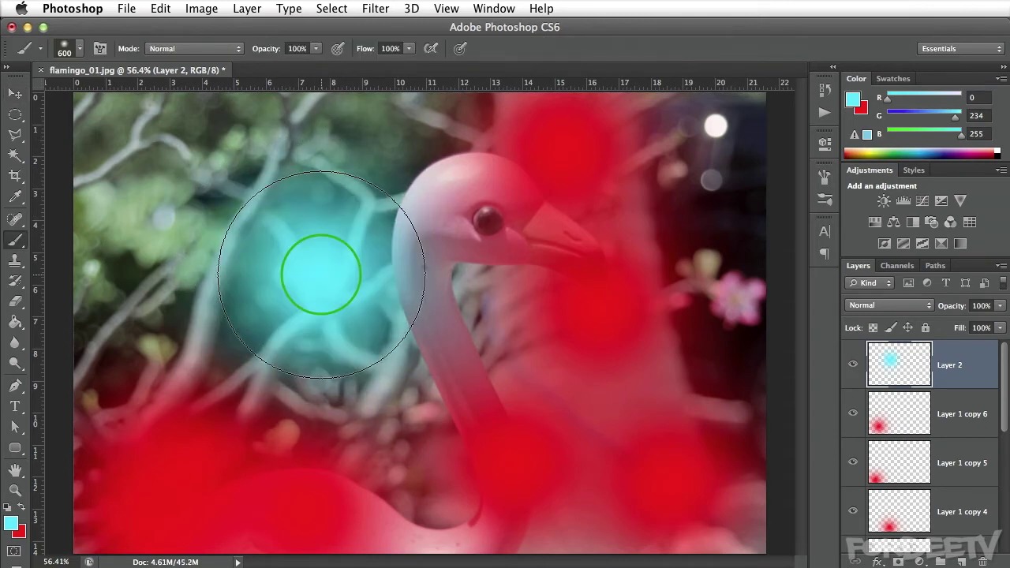
Step: Move the cyan dab to the top-left and Alt-drag copies toward the upper corners
key("v")
mouse_move(321, 276)
left_mouse_down()
mouse_move(248, 207)
mouse_move(164, 184)
left_mouse_up()
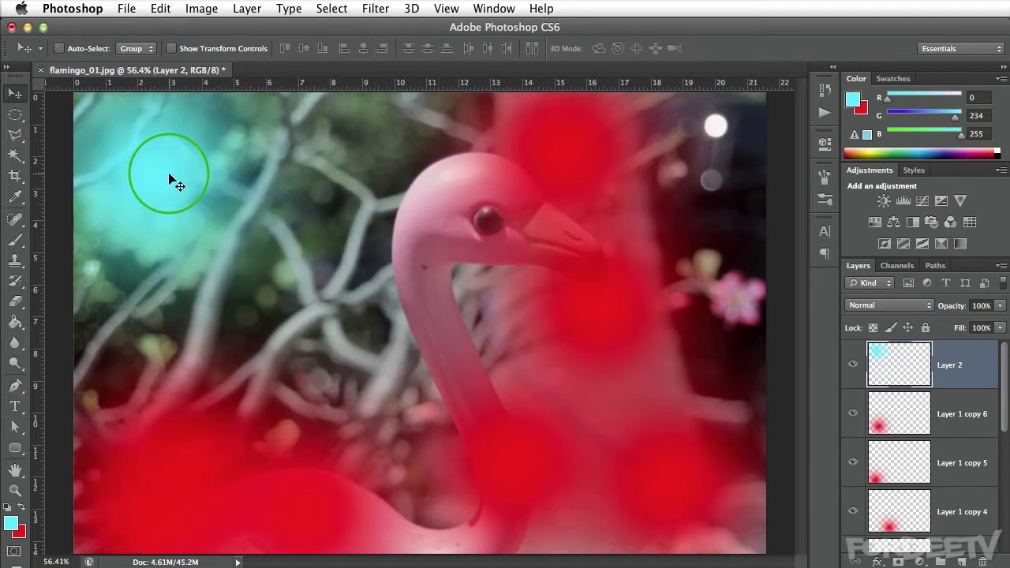
mouse_move(169, 177)
left_mouse_down()
mouse_move(307, 159)
mouse_move(279, 263)
mouse_move(662, 157)
mouse_move(828, 130)
mouse_move(796, 148)
mouse_move(782, 133)
mouse_move(762, 165)
left_mouse_up()
left_click_drag(760, 209, 755, 280)
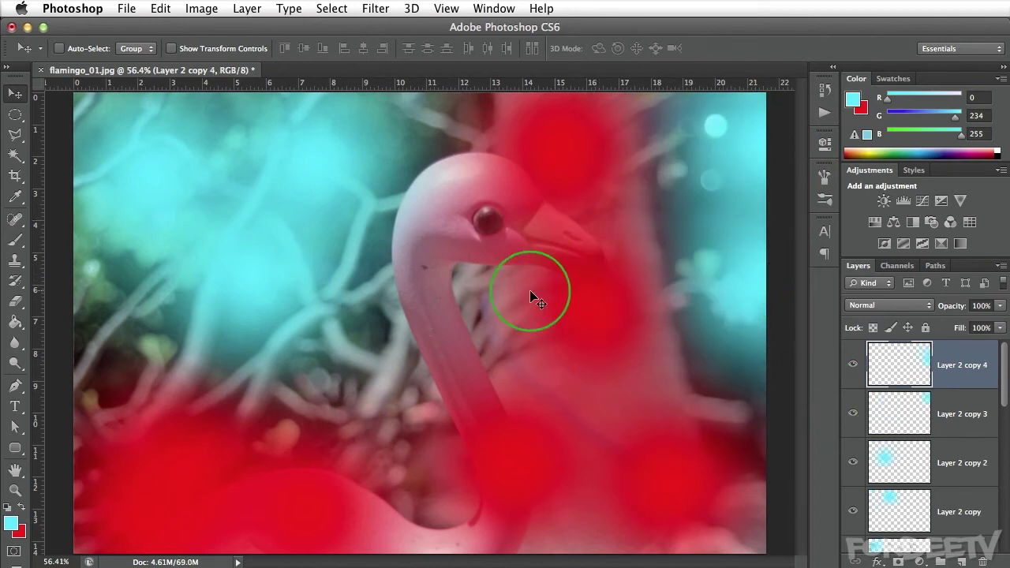
left_click_drag(1005, 379, 1000, 541)
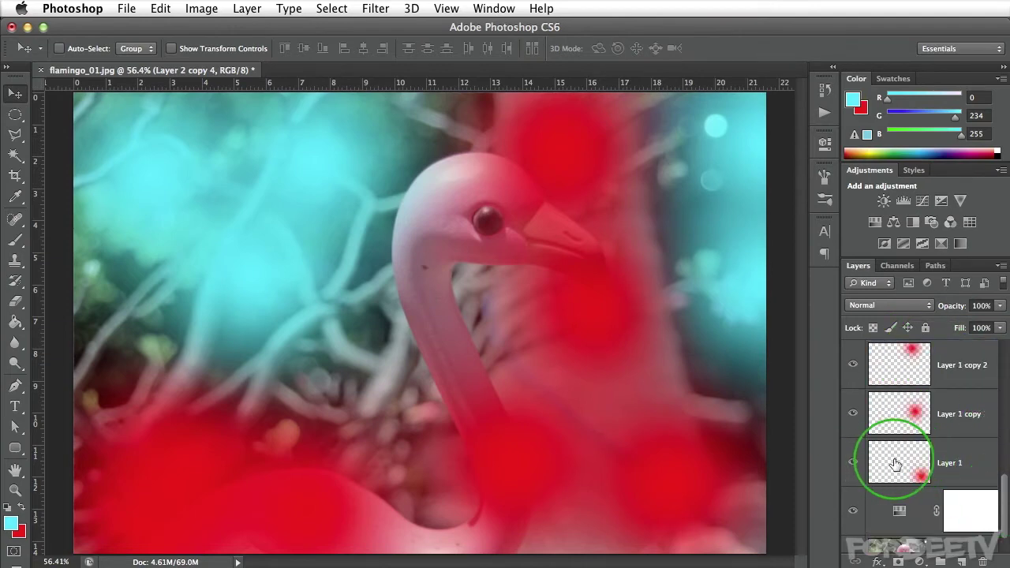
Step: Merge all the red and cyan light-leak layers into Layer 2 copy 4
left_click(961, 464, "shift")
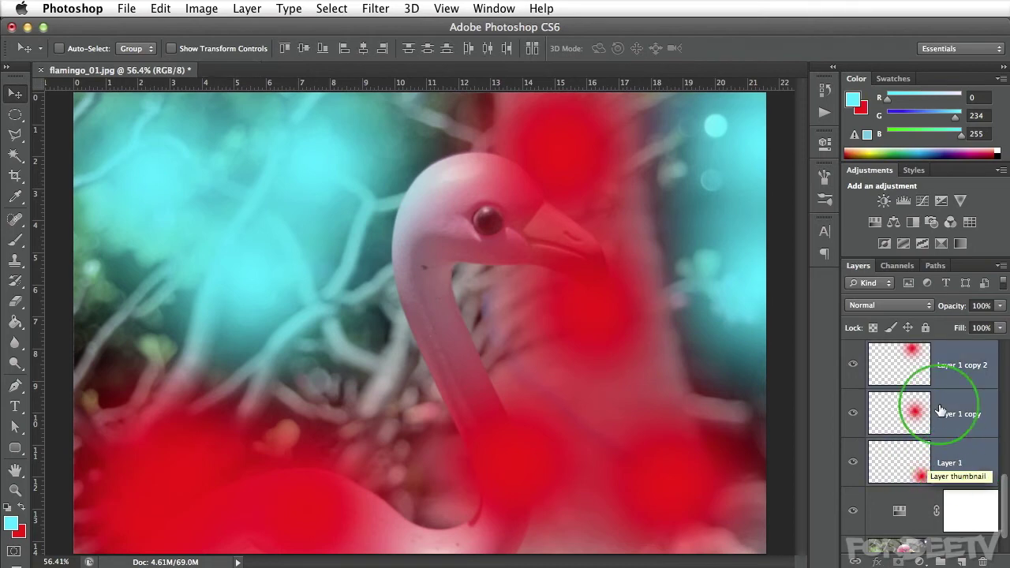
left_click_drag(1000, 465, 1007, 512)
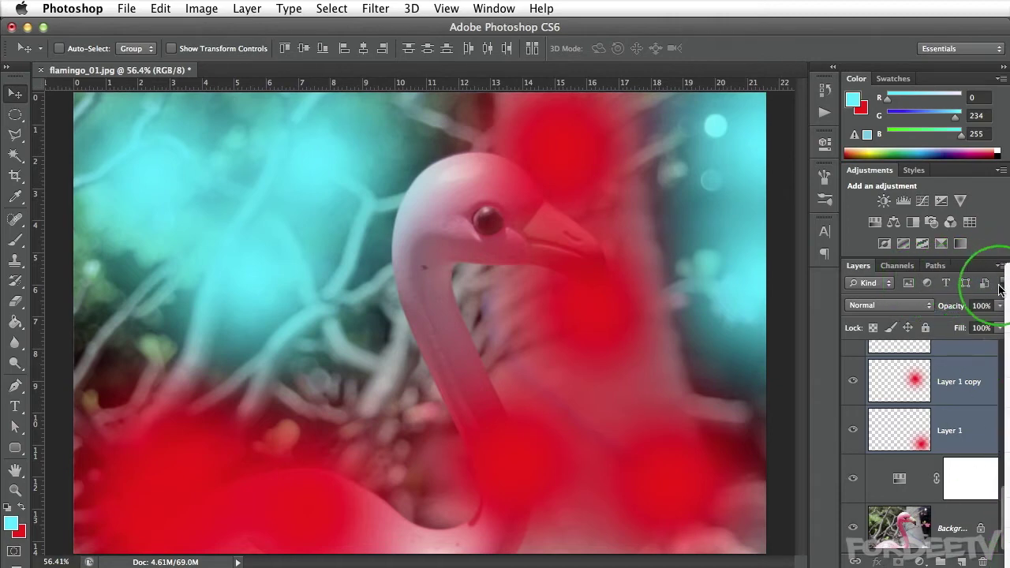
key("super+e")
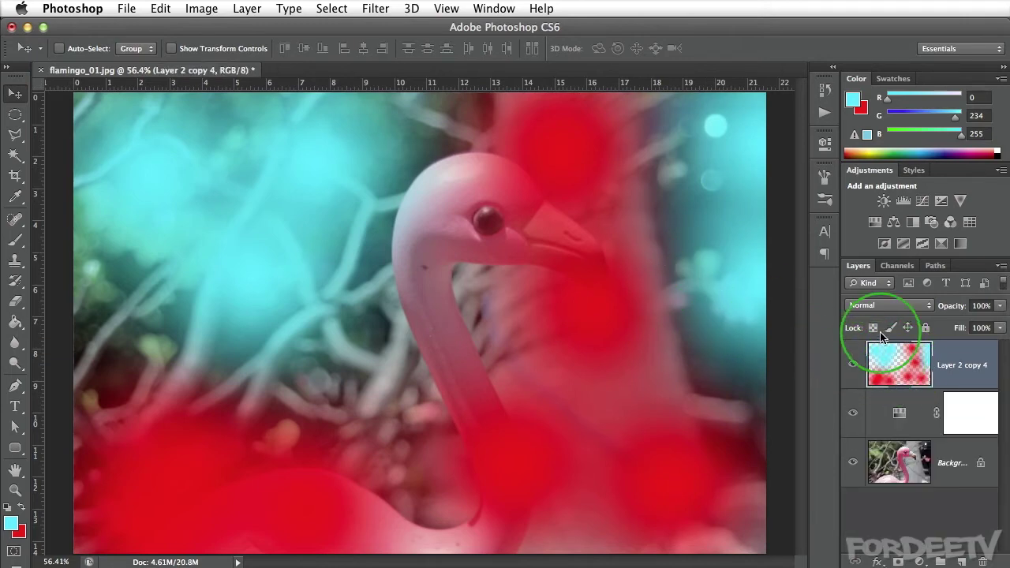
Step: Set the merged light-leak layer to Color blend mode at about 35% opacity
left_click(866, 307)
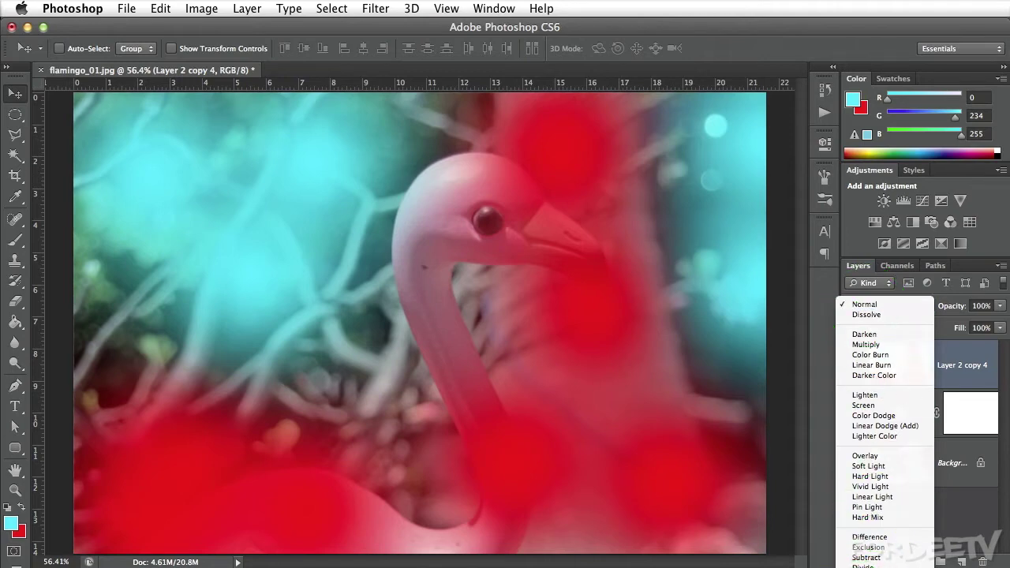
left_click(867, 552)
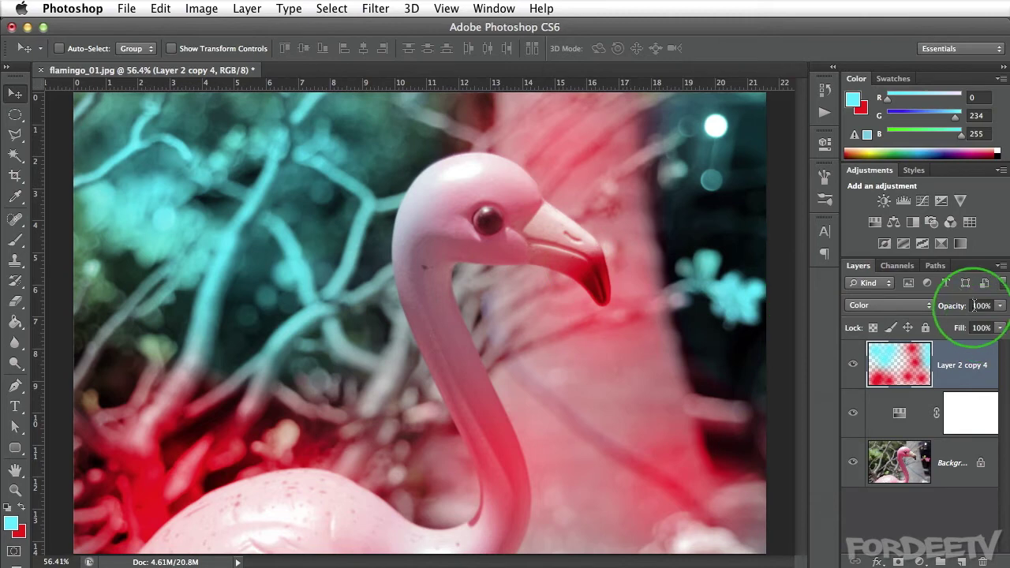
type("30")
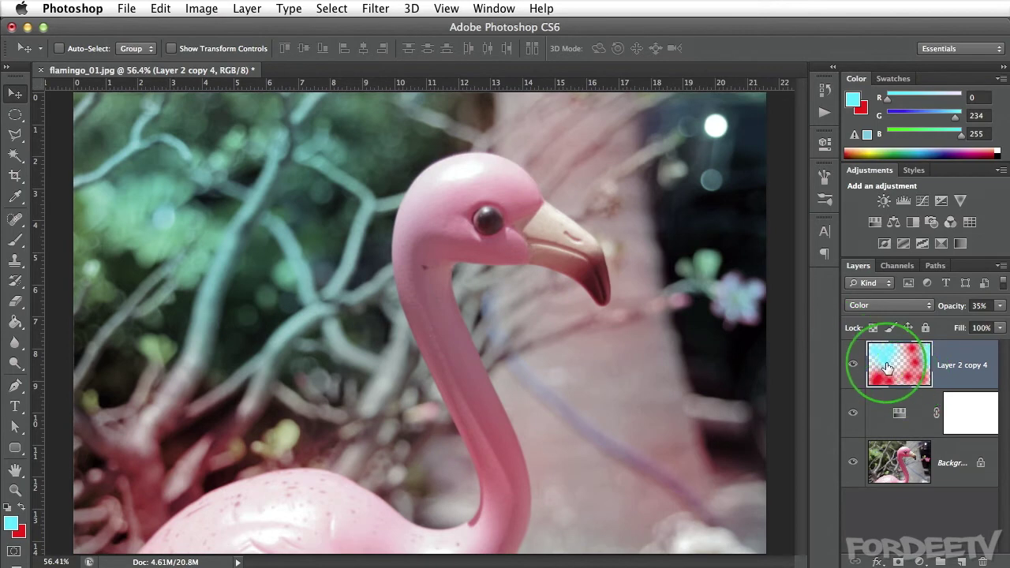
left_click(370, 9)
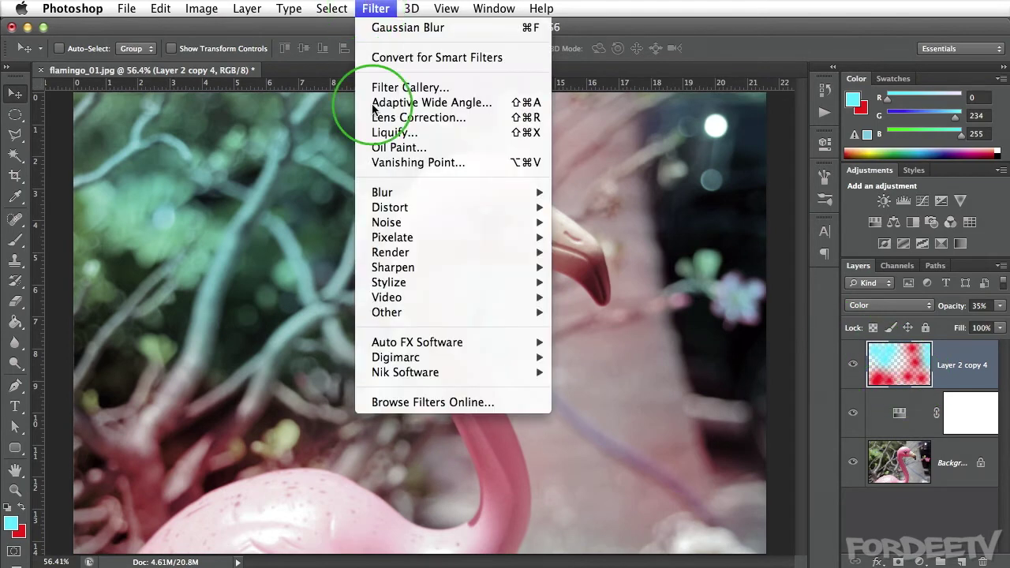
Step: Apply a 176.5-pixel Gaussian Blur to Layer 2 copy 4
mouse_move(382, 193)
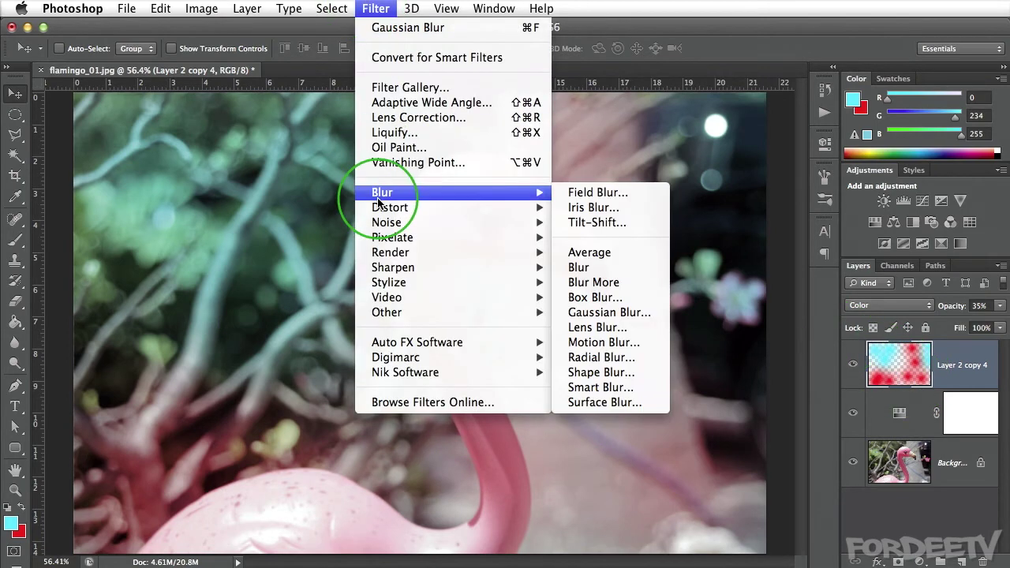
left_click(621, 312)
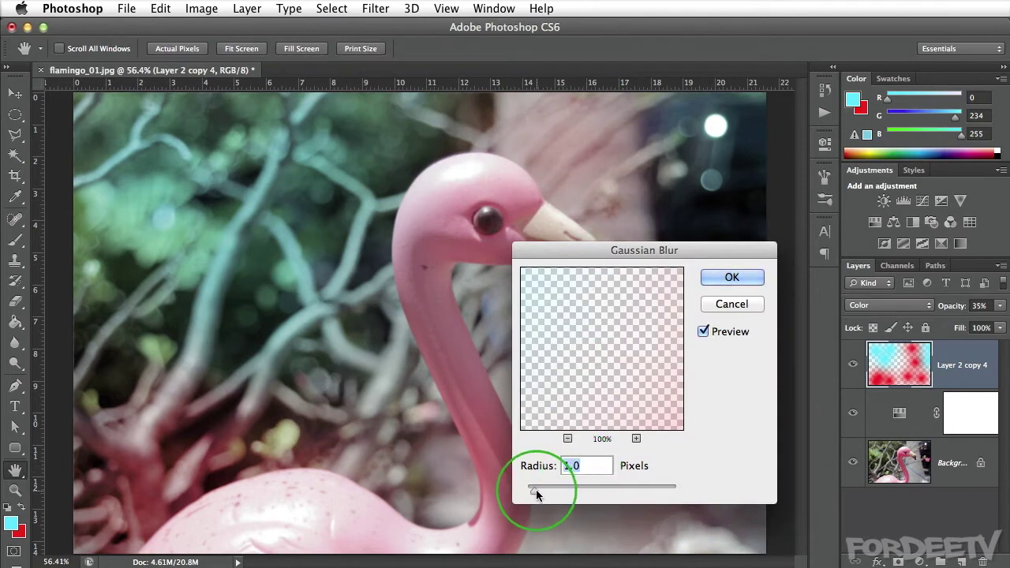
left_click_drag(536, 494, 642, 494)
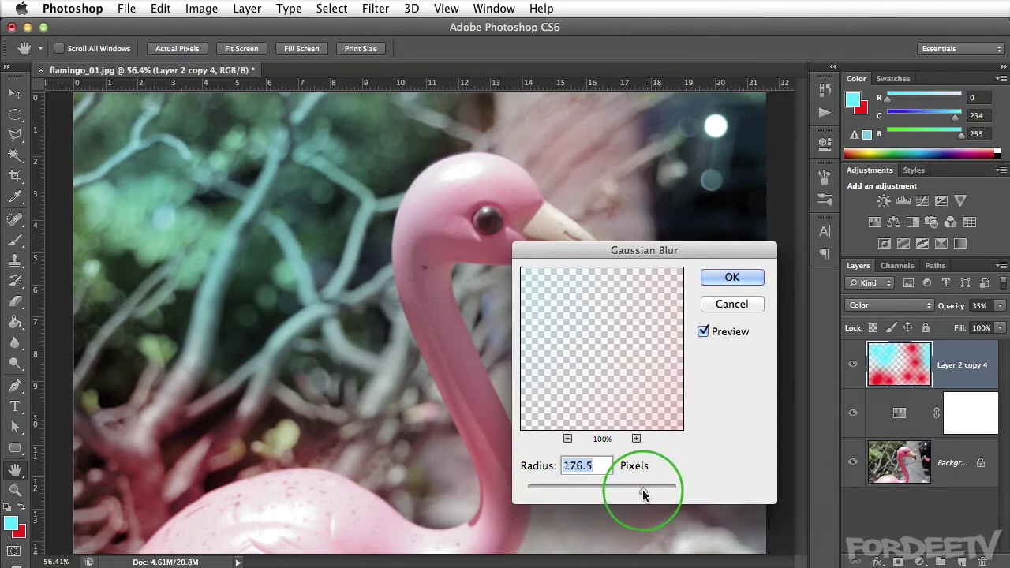
left_click(539, 355)
left_click(174, 315)
left_click(609, 272)
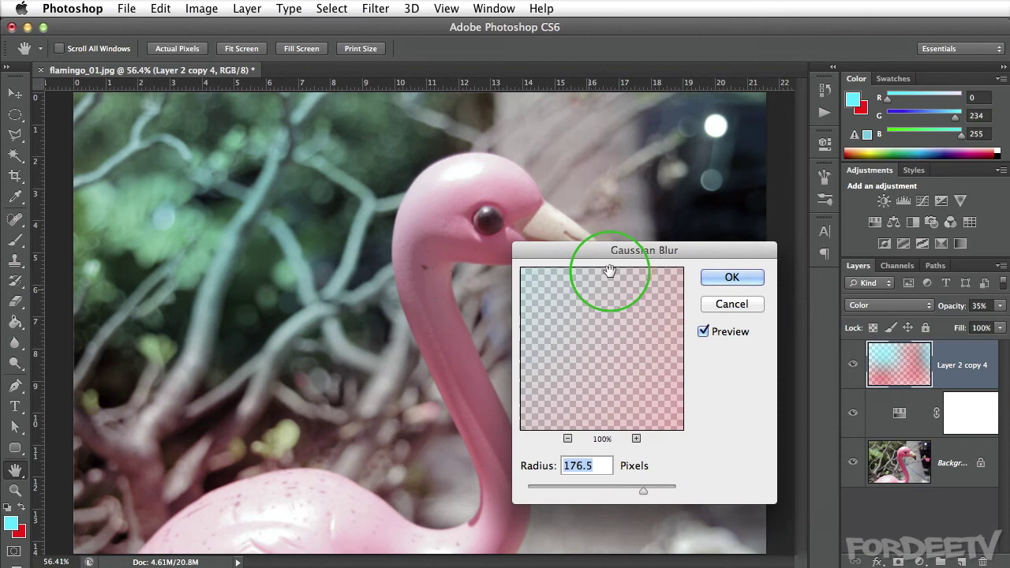
left_click_drag(609, 271, 637, 266)
left_click(499, 360)
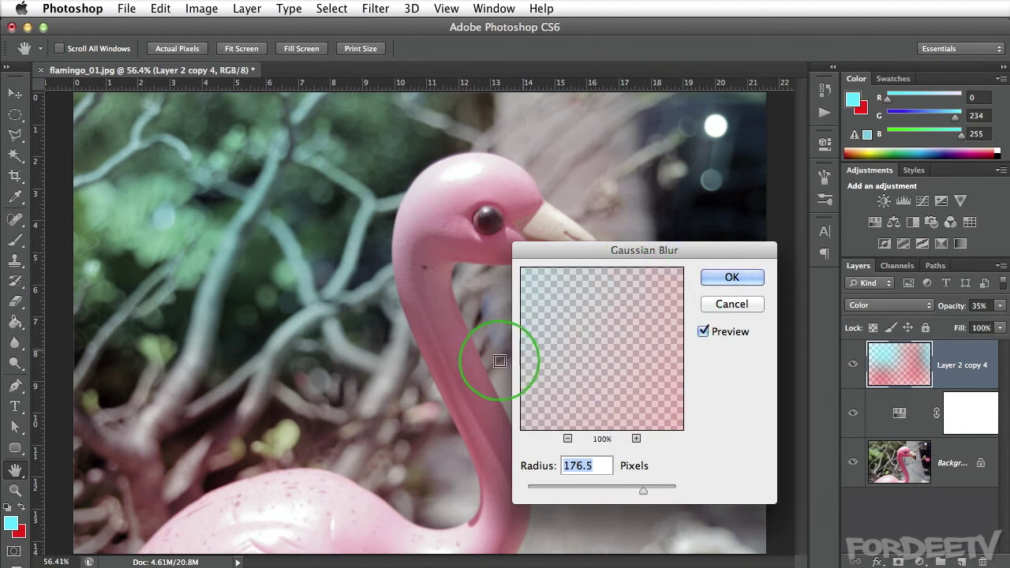
left_click(716, 276)
key("v")
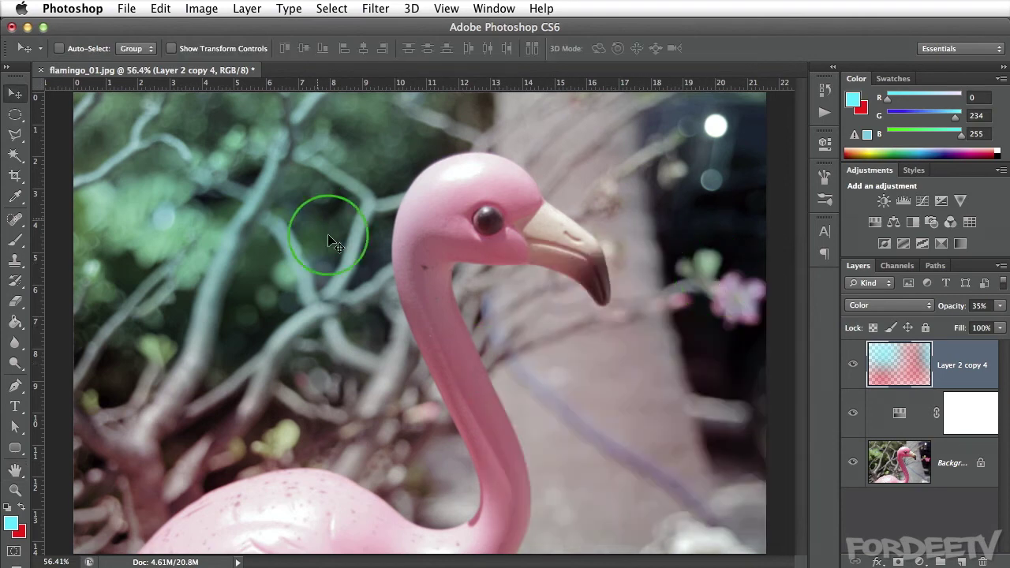
Step: Toggle the blurred light-leak layer's visibility to compare the effect
left_click(852, 367)
left_click(852, 366)
left_click(853, 366)
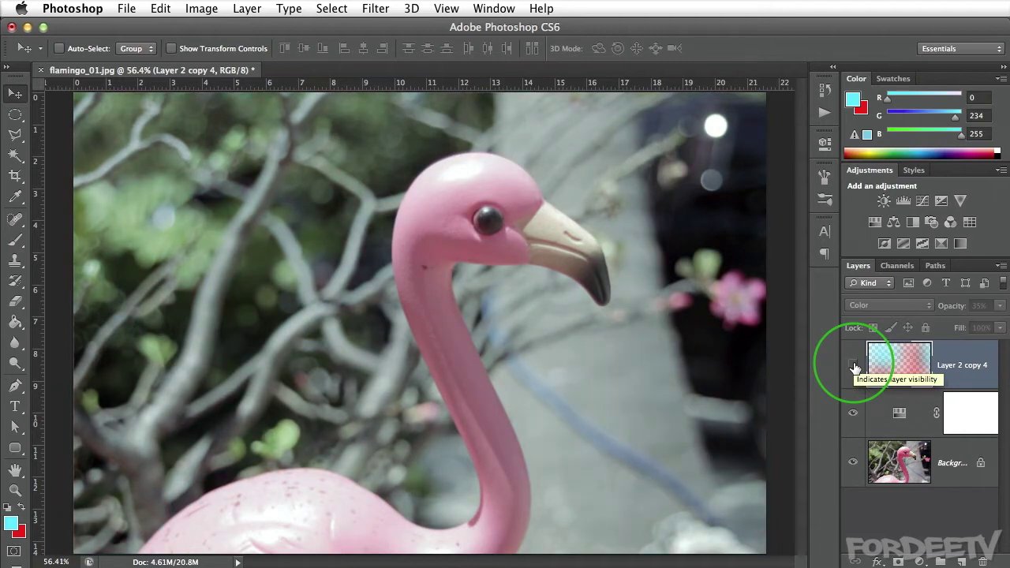
left_click(853, 367)
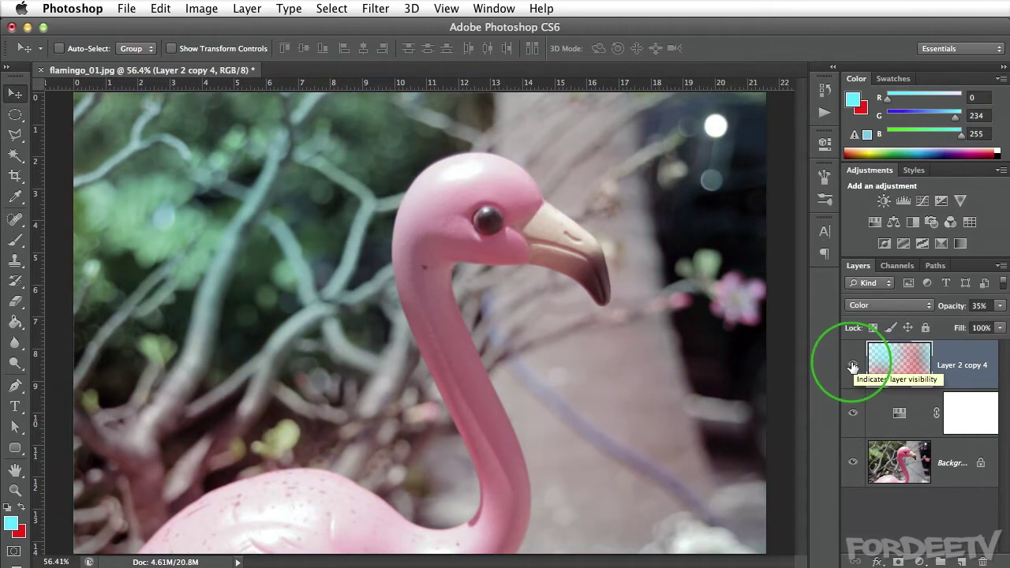
Step: Duplicate the Background layer and drag Background copy to the top of the Layers panel
left_click(896, 471)
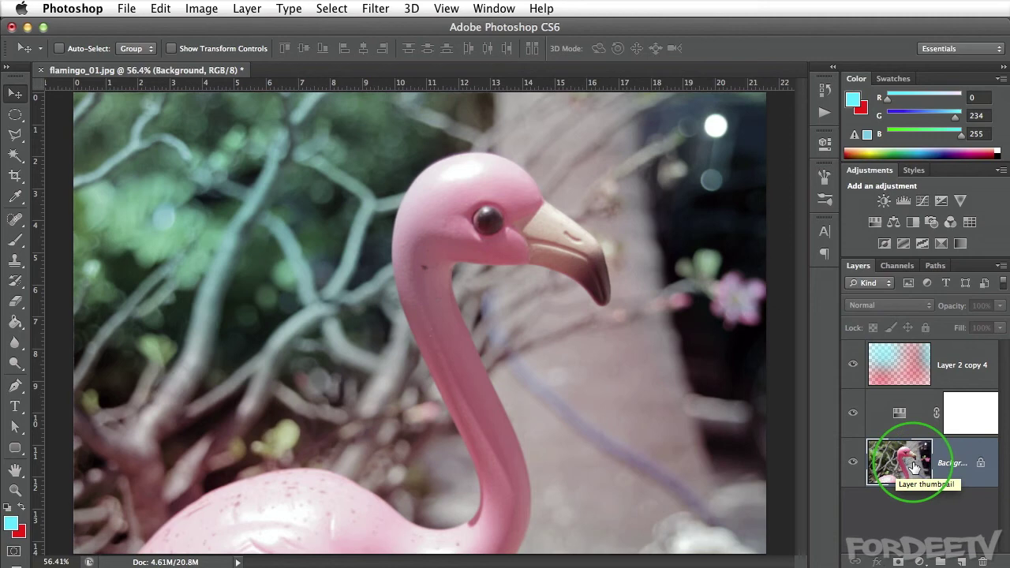
key("super+j")
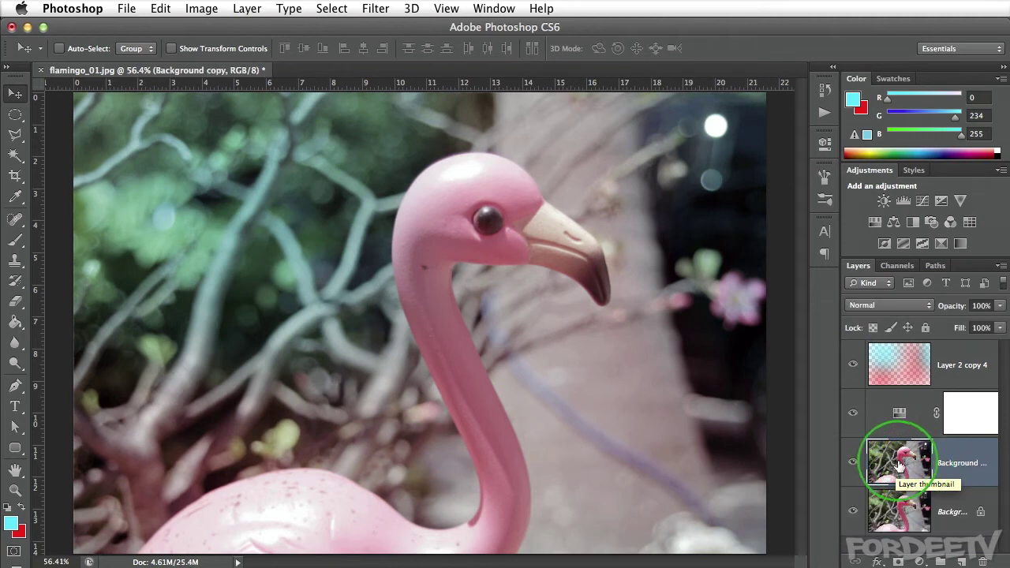
left_click_drag(896, 466, 896, 363)
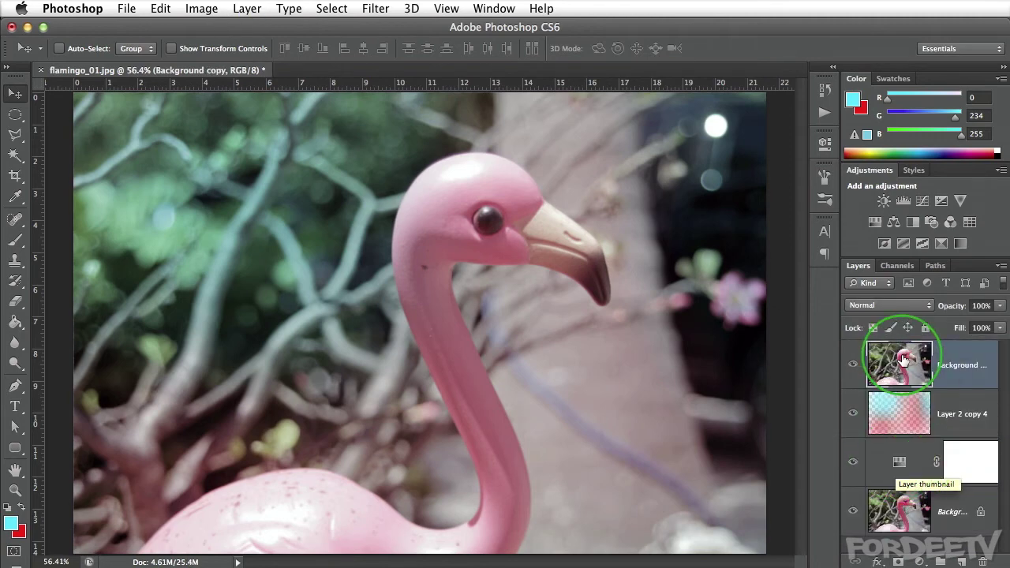
left_click(853, 364)
left_click(853, 364)
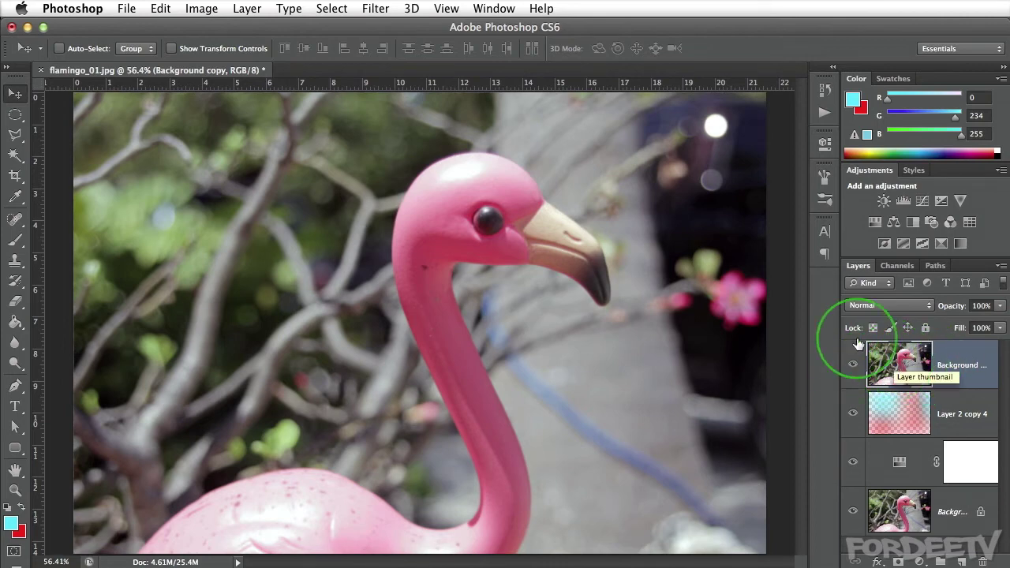
Step: Apply Hue/Saturation to Background copy with Saturation 80 and Lightness -75
left_click(201, 8)
mouse_move(199, 57)
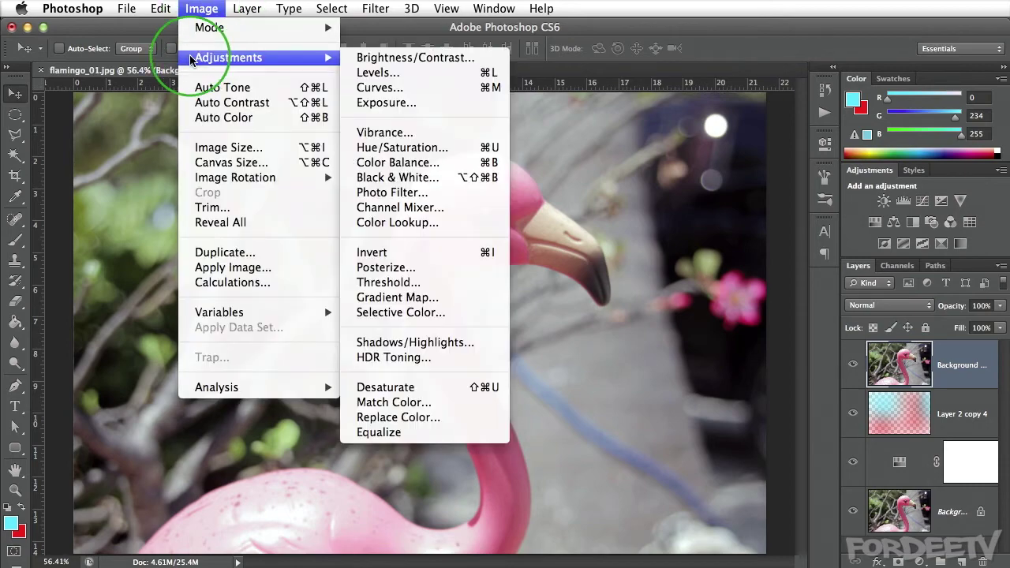
left_click(375, 150)
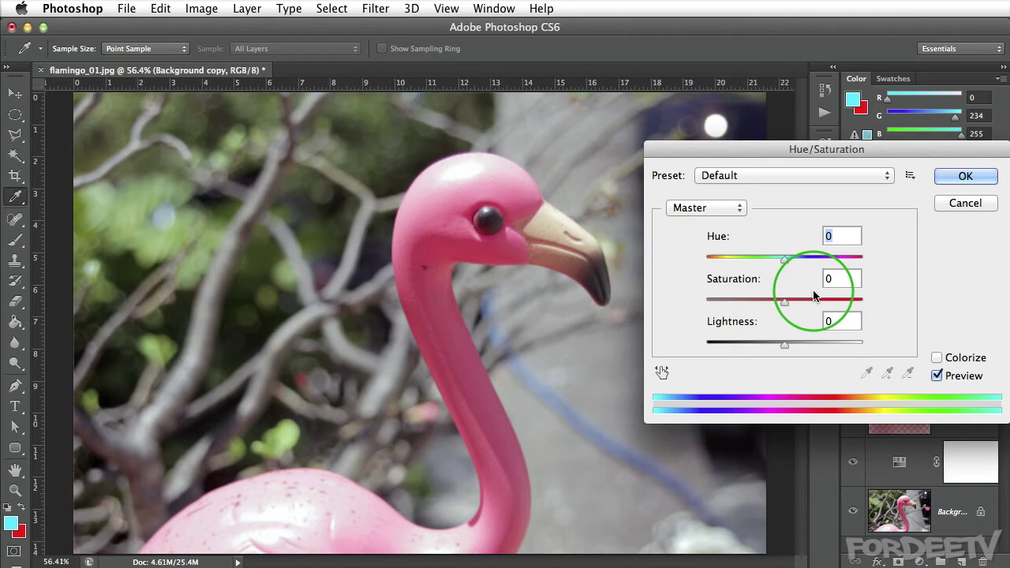
left_click_drag(784, 302, 836, 307)
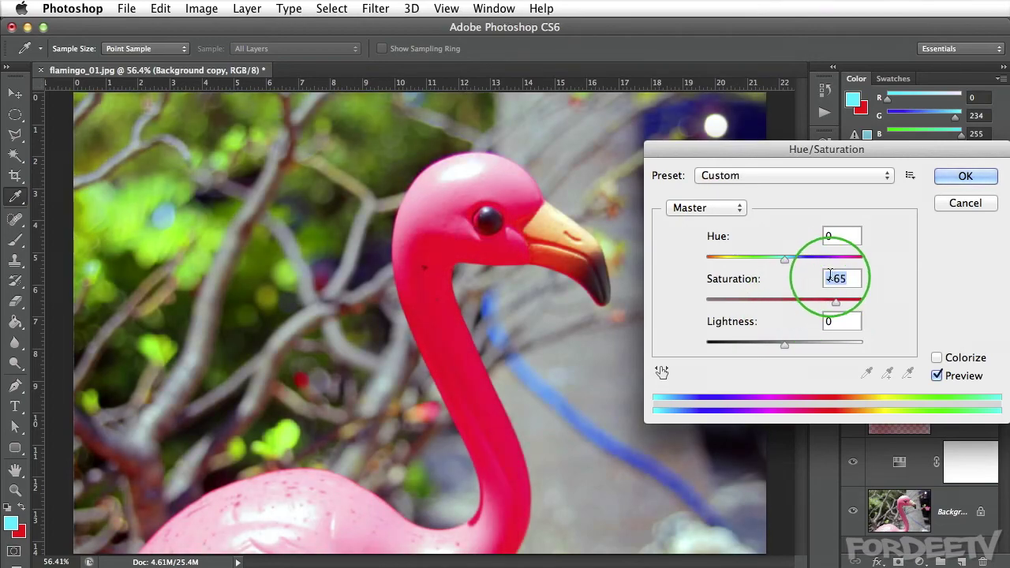
type("80")
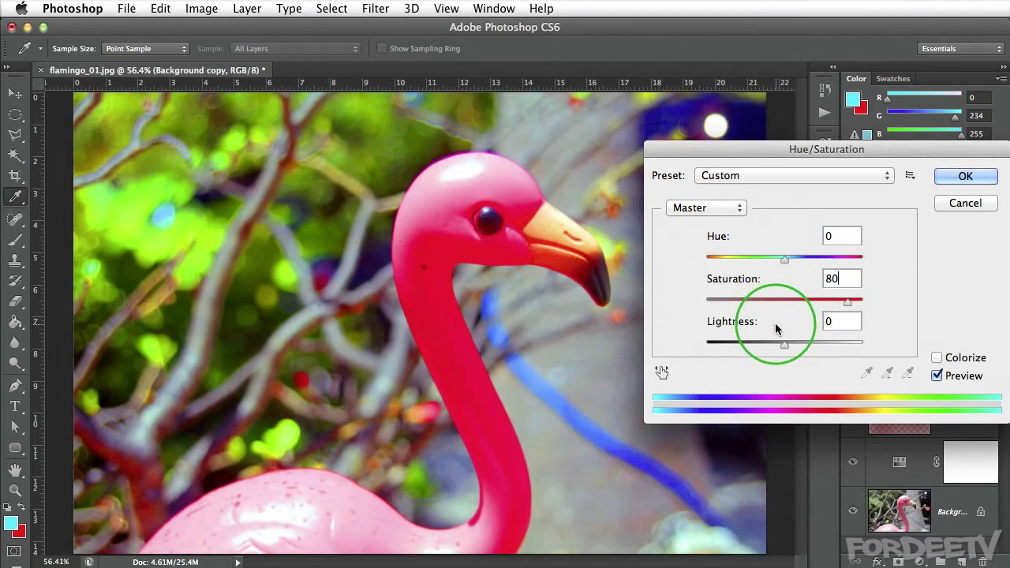
left_click_drag(784, 344, 727, 350)
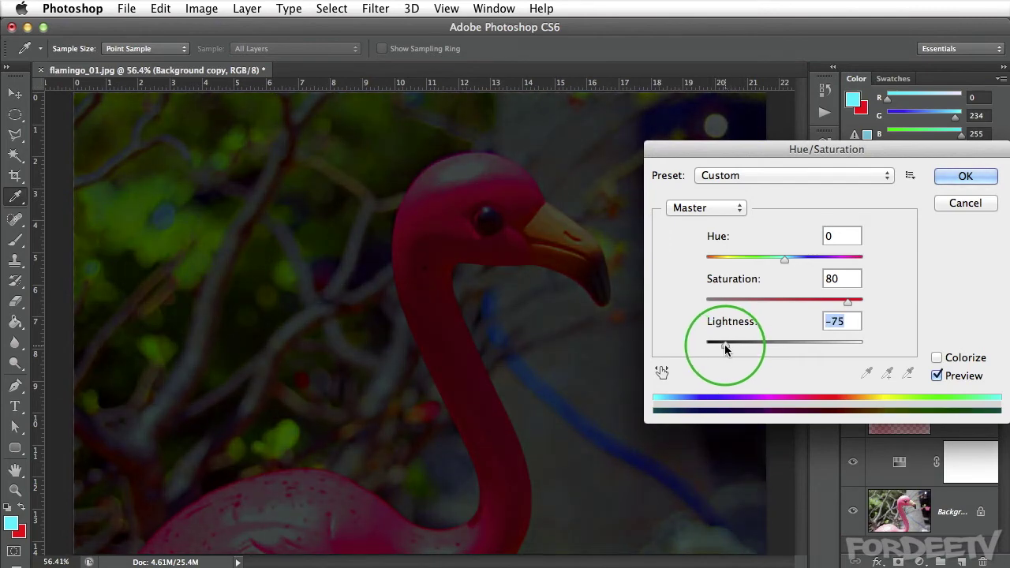
left_click(955, 177)
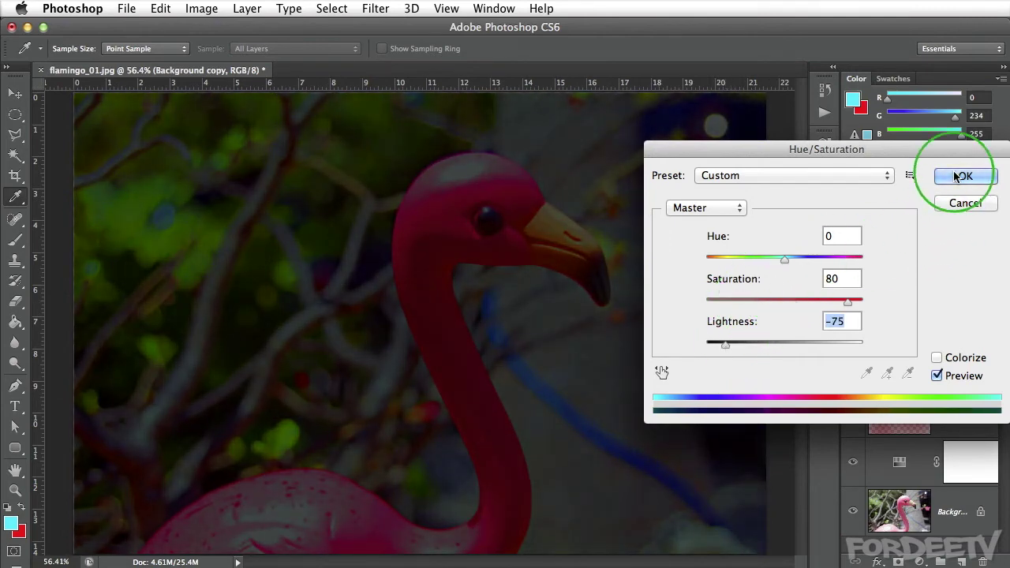
key("v")
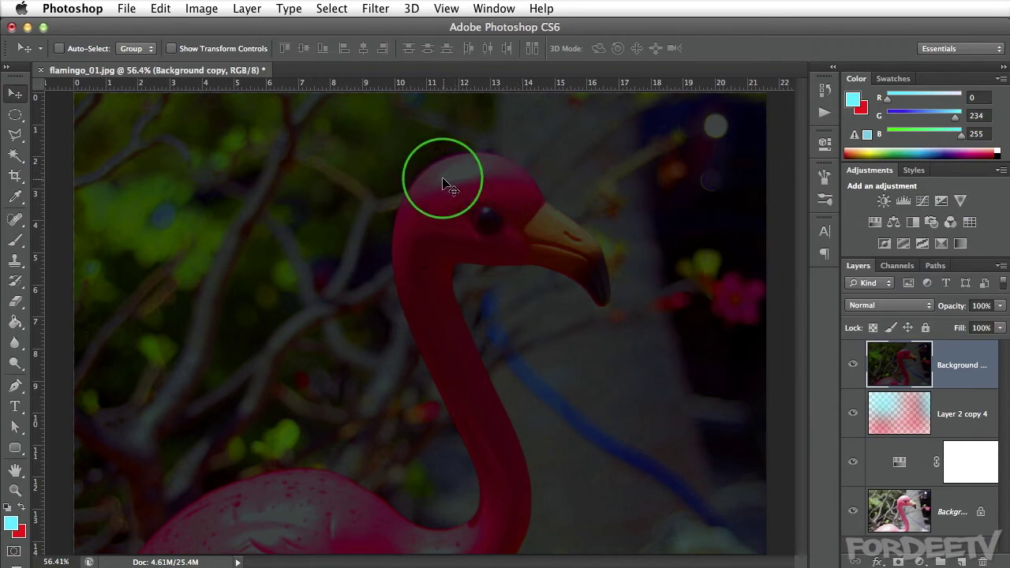
Step: Draw a large elliptical selection over the flamingo and turn it into a layer mask on Background copy
left_click(13, 119)
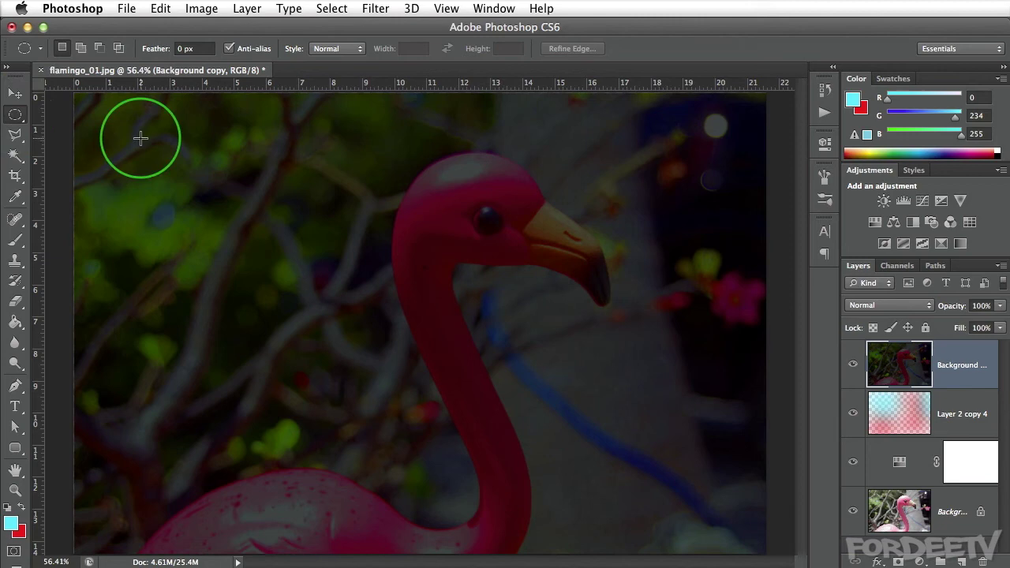
left_click_drag(117, 128, 739, 533)
key("space")
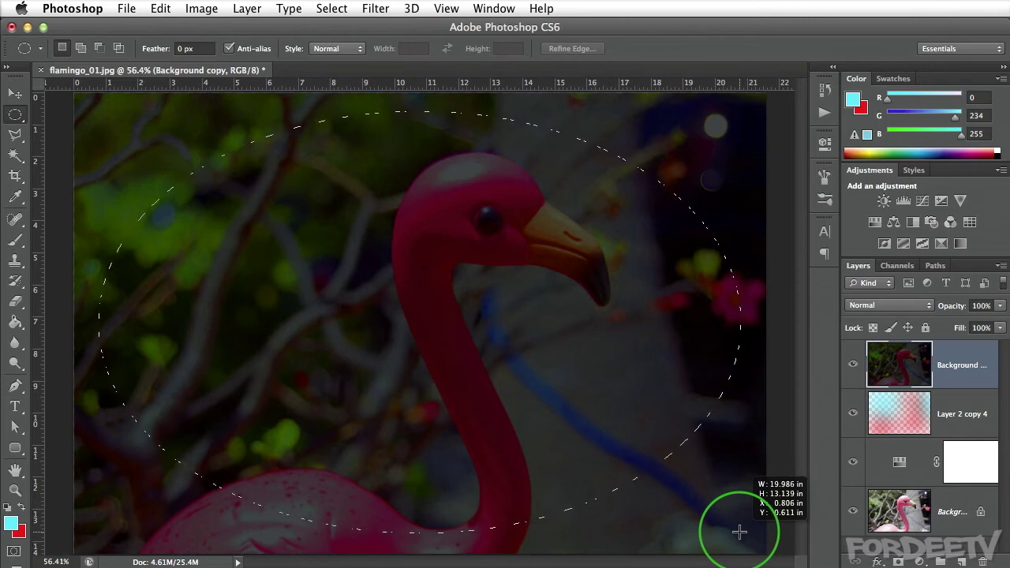
left_click_drag(739, 533, 740, 532)
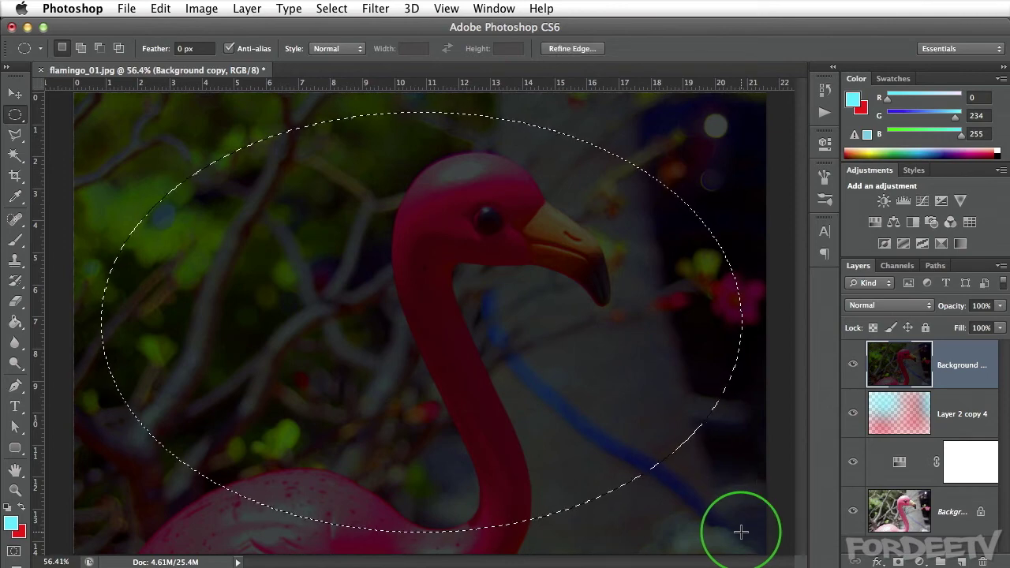
left_click(897, 561)
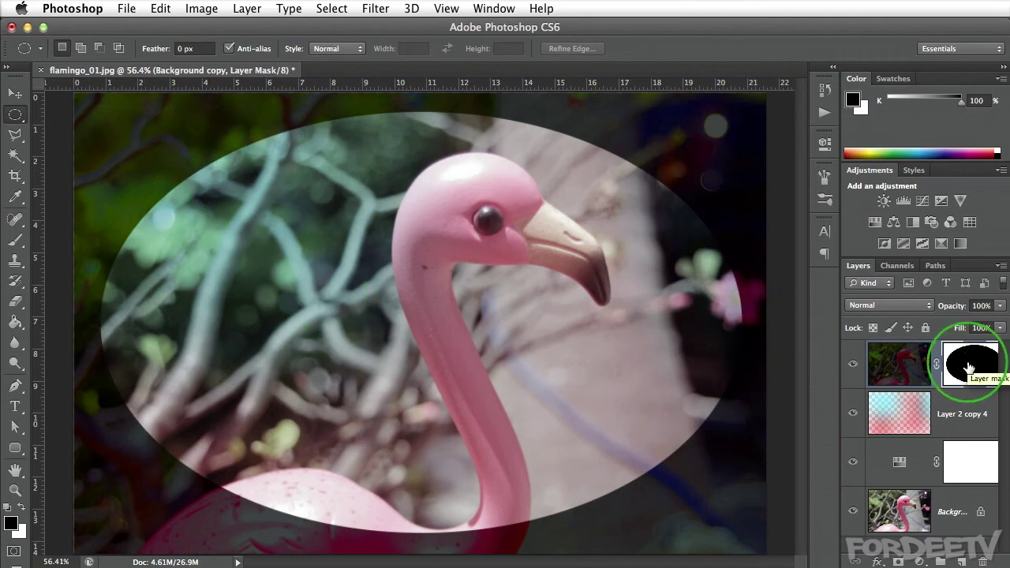
Step: Feather the Background copy's elliptical mask by 200 px
double_click(969, 366)
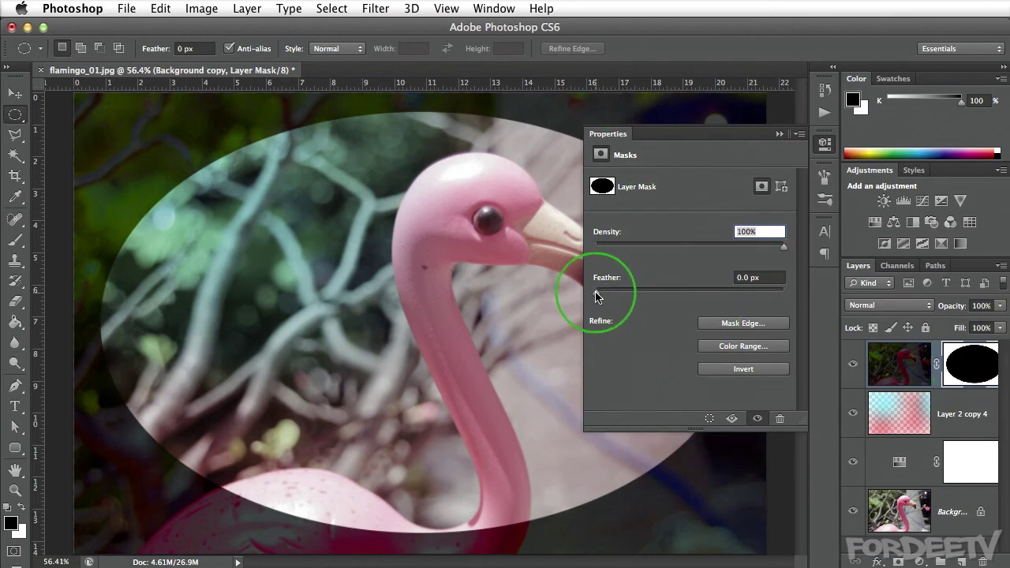
left_click_drag(596, 295, 742, 280)
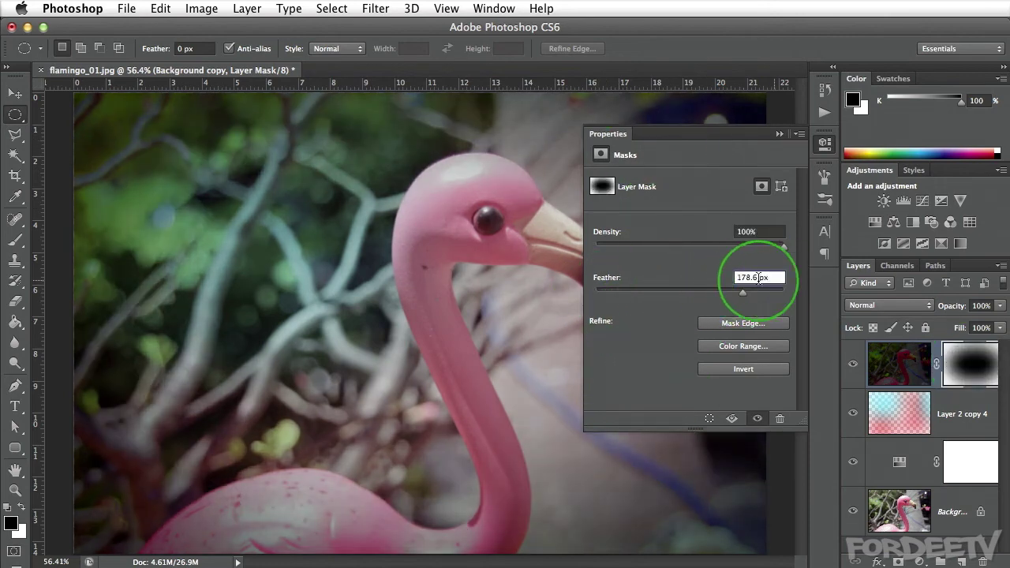
double_click(757, 277)
type("200")
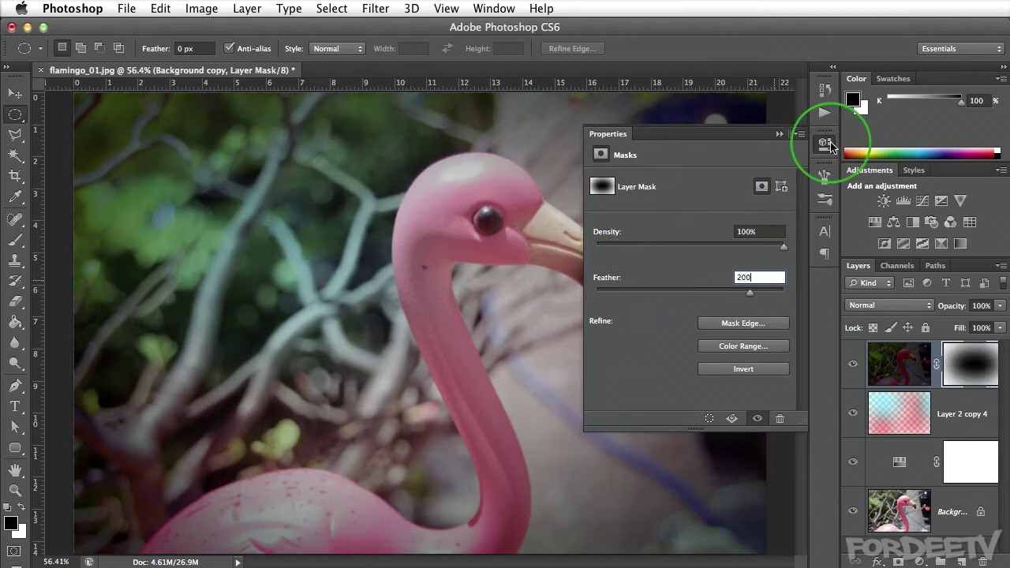
left_click(826, 145)
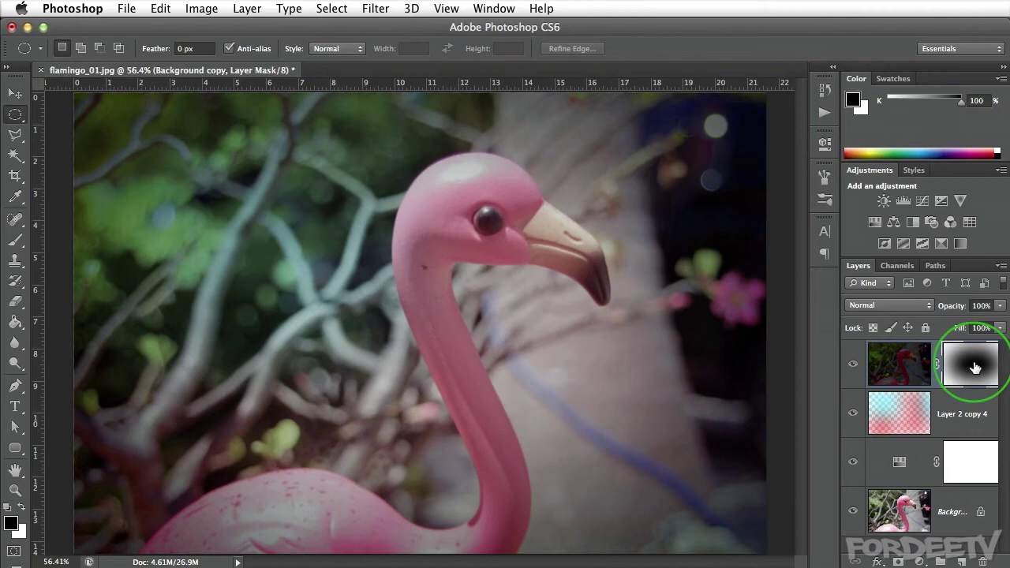
left_click(373, 8)
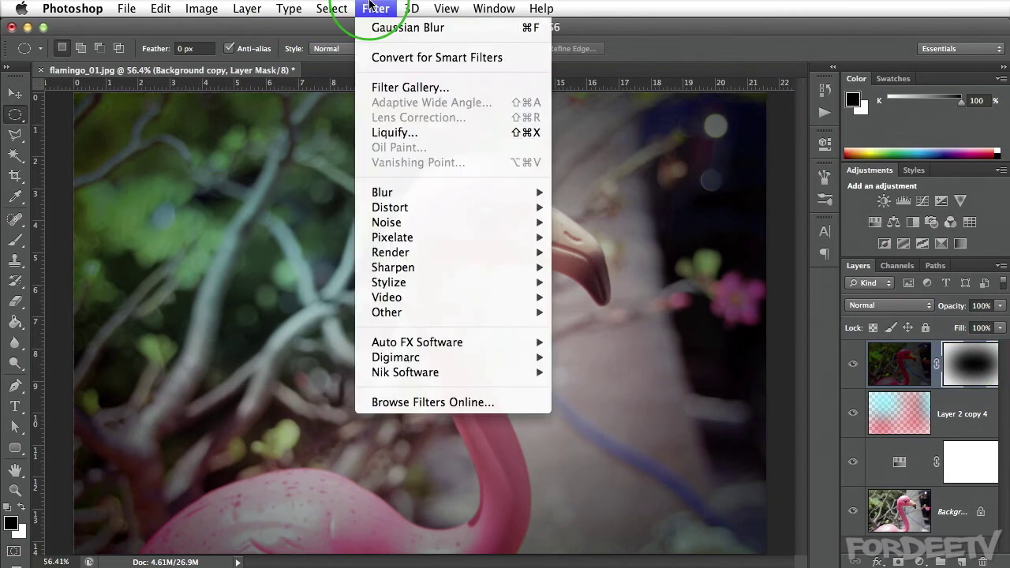
mouse_move(306, 6)
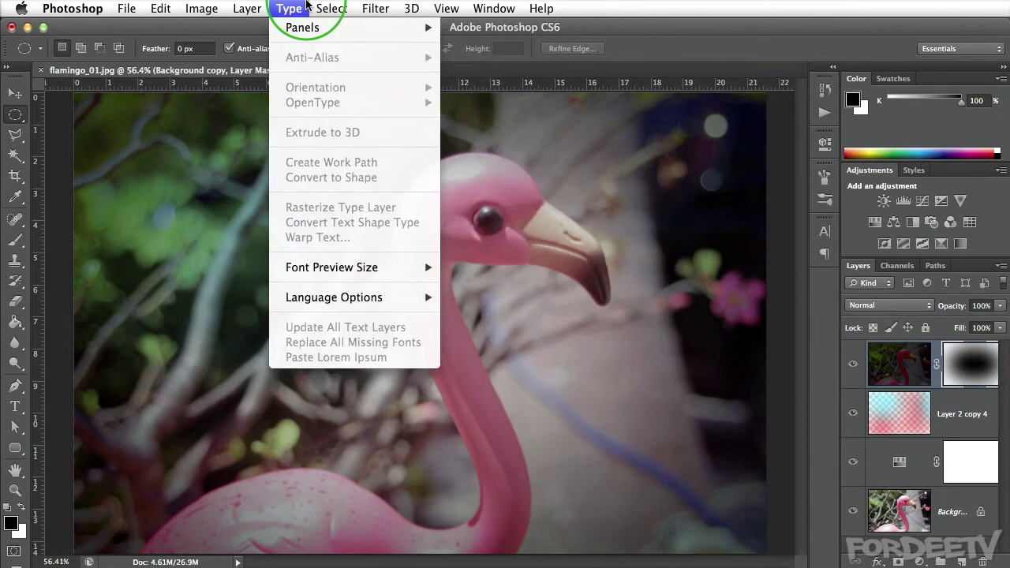
left_click(375, 8)
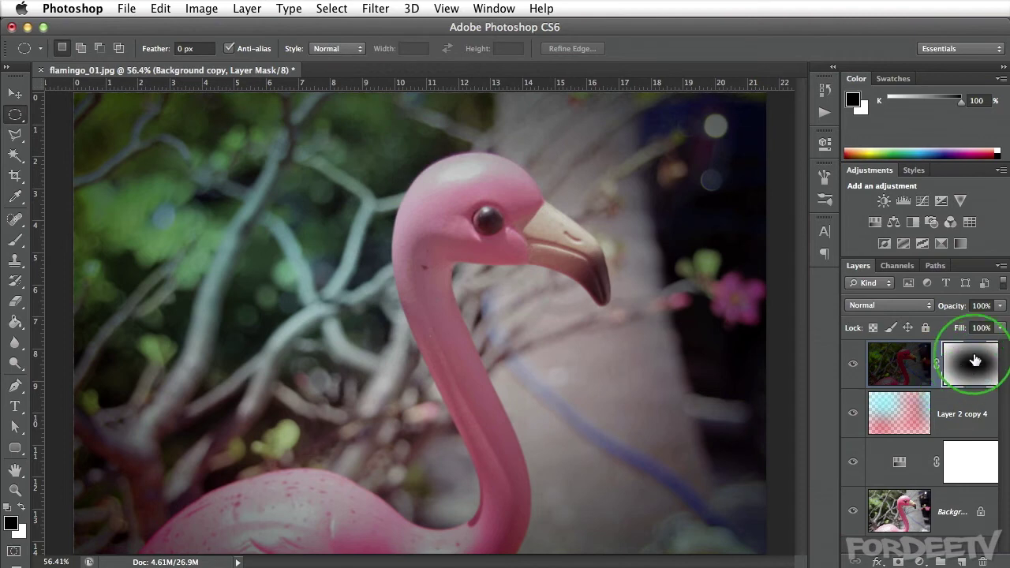
Step: Set the vignette layer's opacity to 70% and toggle it to compare
left_click(980, 305)
type("70")
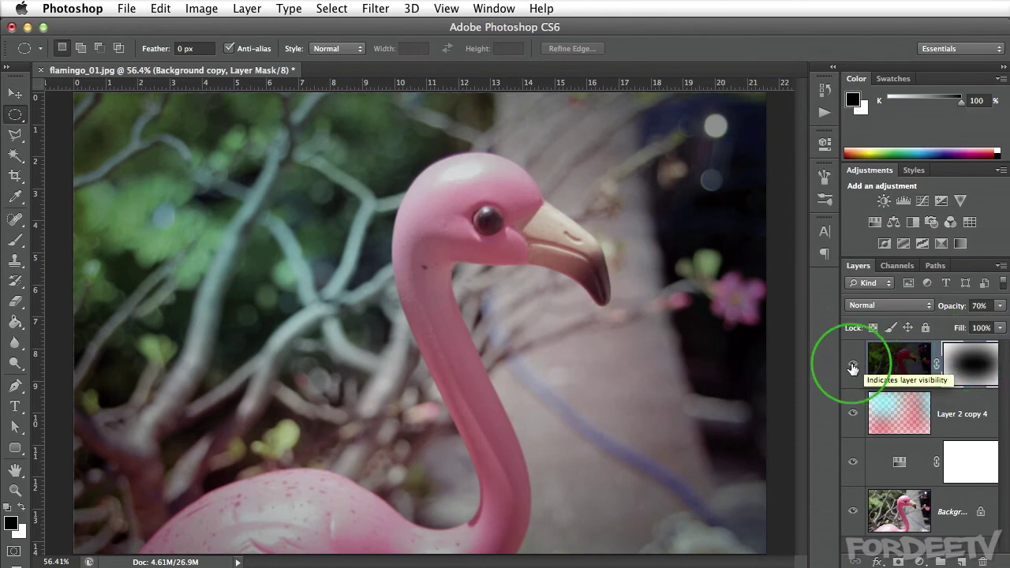
left_click(852, 365)
left_click(851, 367)
left_click(851, 366)
left_click(852, 367)
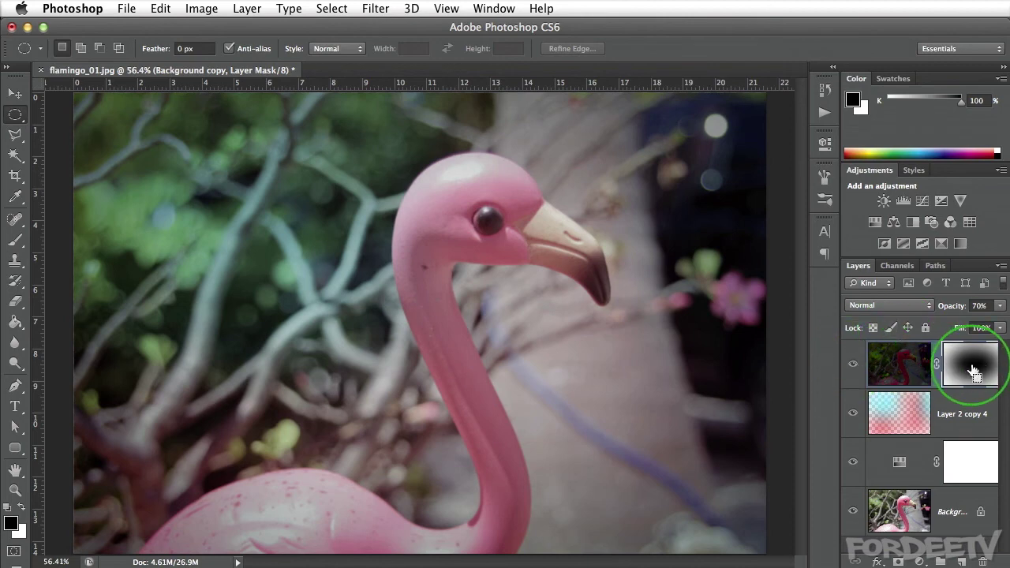
Step: Load the vignette mask as a selection, invert it to the centre ellipse, and make Background active
left_click(970, 366, "super")
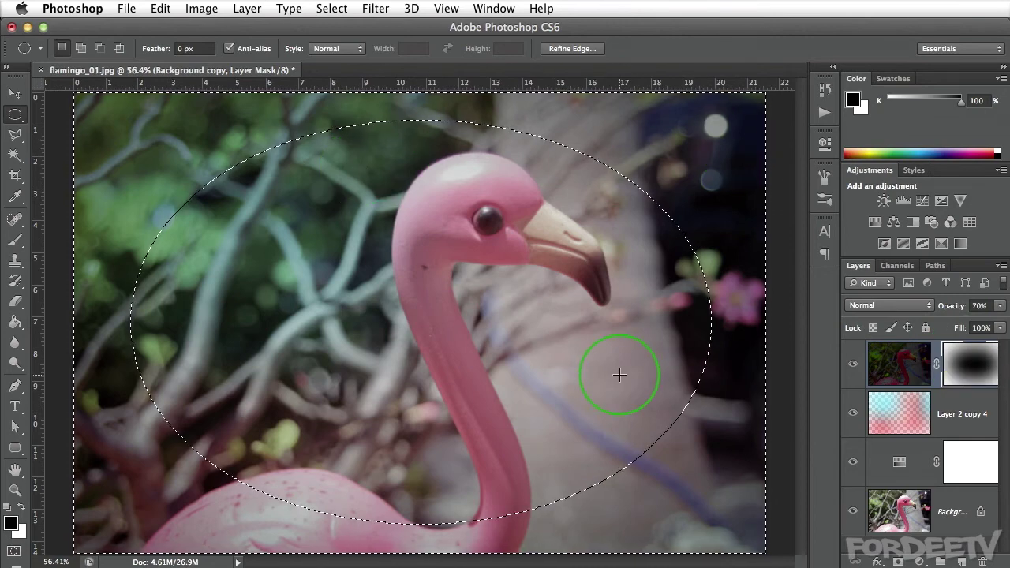
key("super+shift+i")
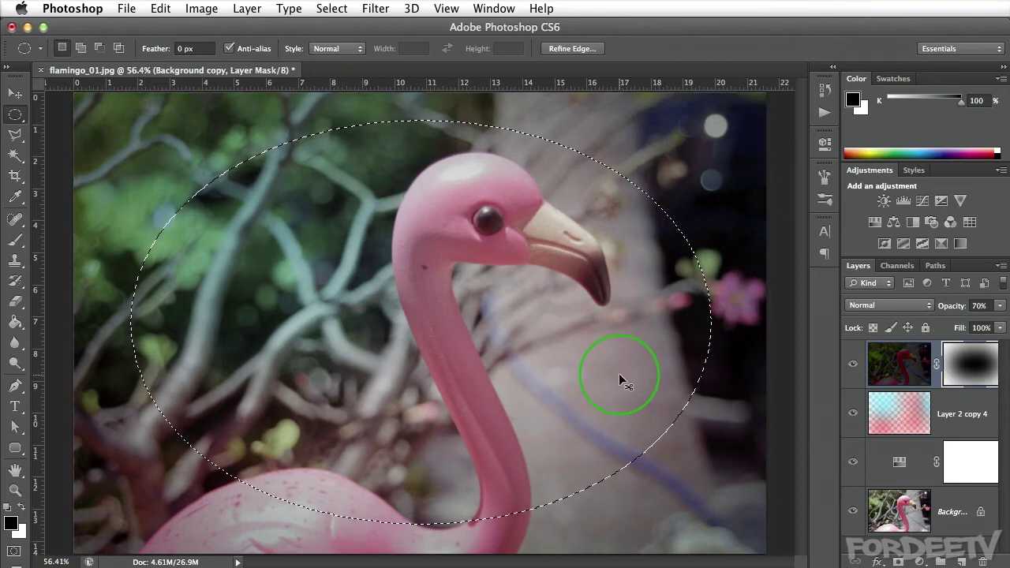
left_click(899, 362)
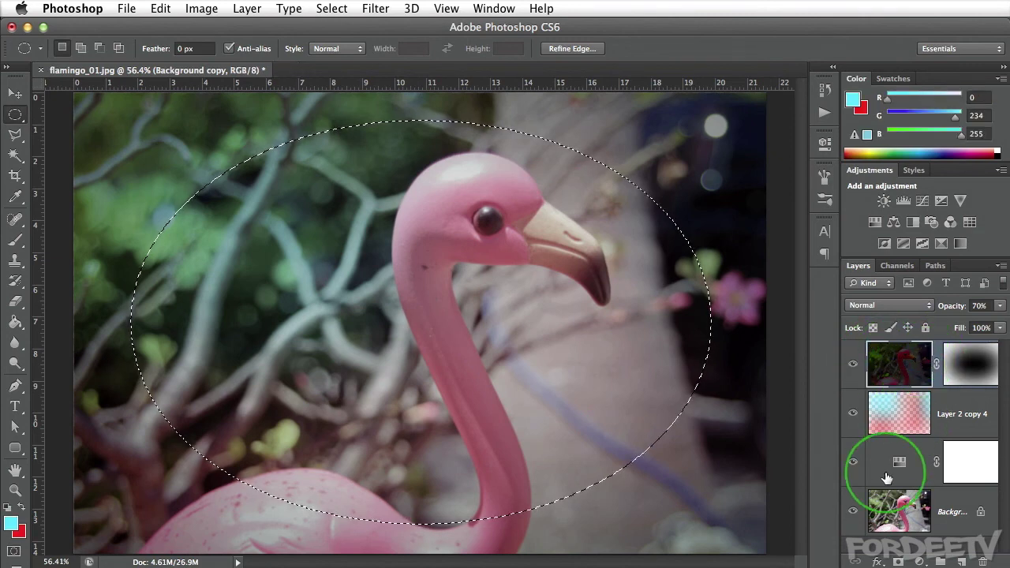
left_click(899, 511)
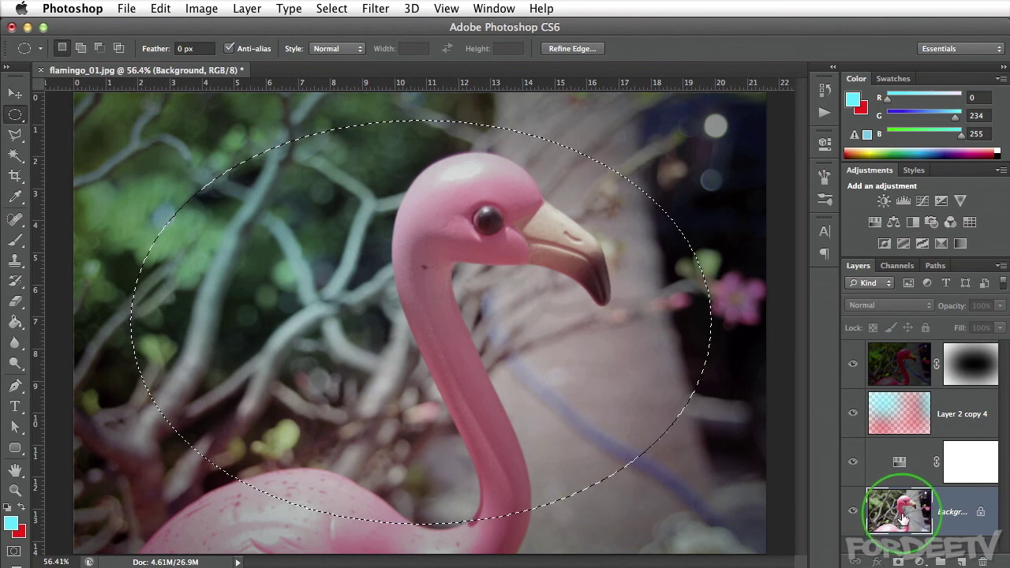
Step: Add a Curves adjustment over the ellipse, lifting midtones from input 115 to output 125
left_click(922, 203)
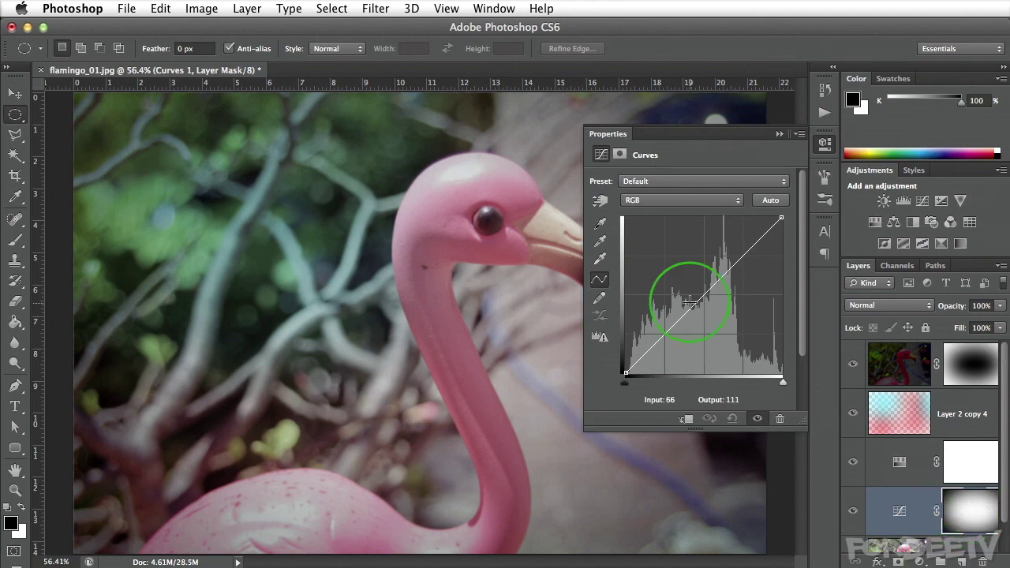
mouse_move(689, 302)
left_mouse_down()
mouse_move(659, 273)
mouse_move(694, 297)
left_mouse_up()
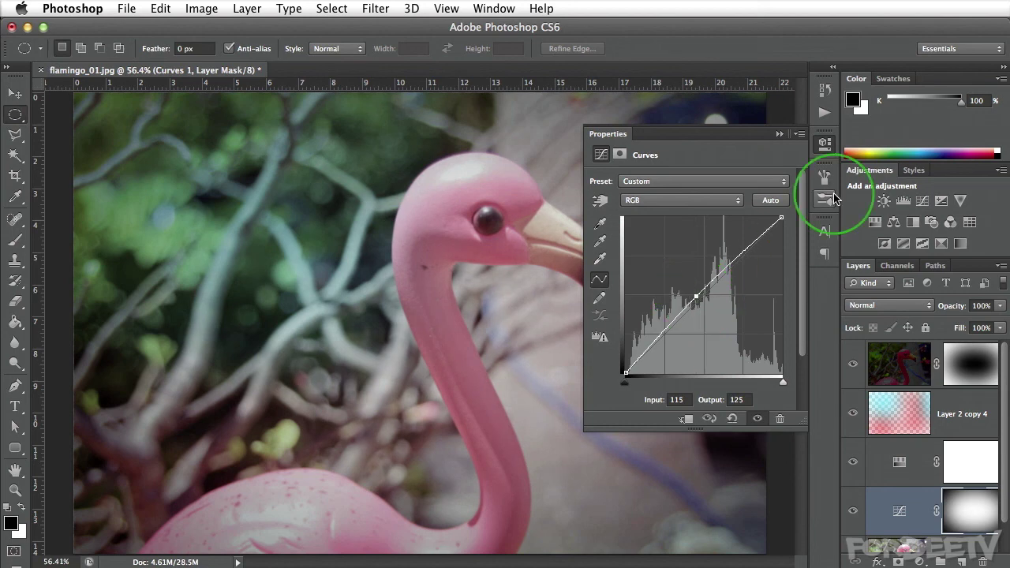
left_click(822, 146)
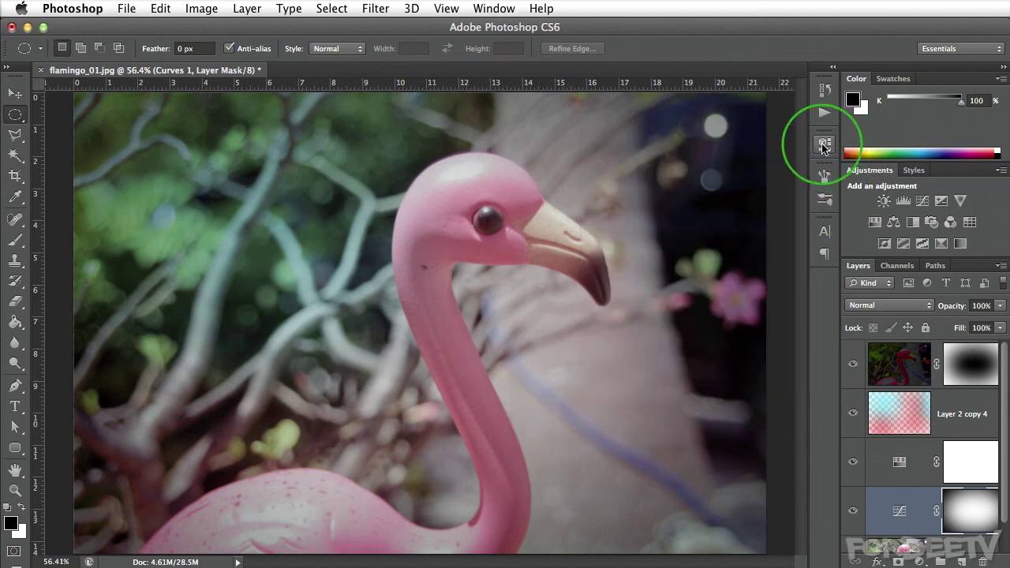
Step: Toggle Curves 1 visibility to compare the image with and without the brightening
left_click(852, 512)
left_click(853, 517)
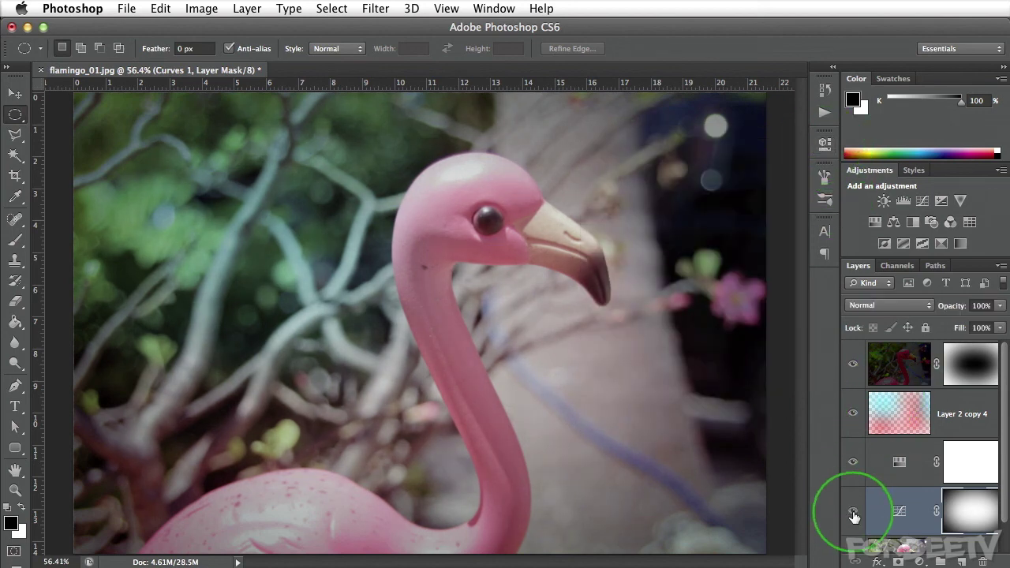
left_click(852, 515)
left_click(852, 516)
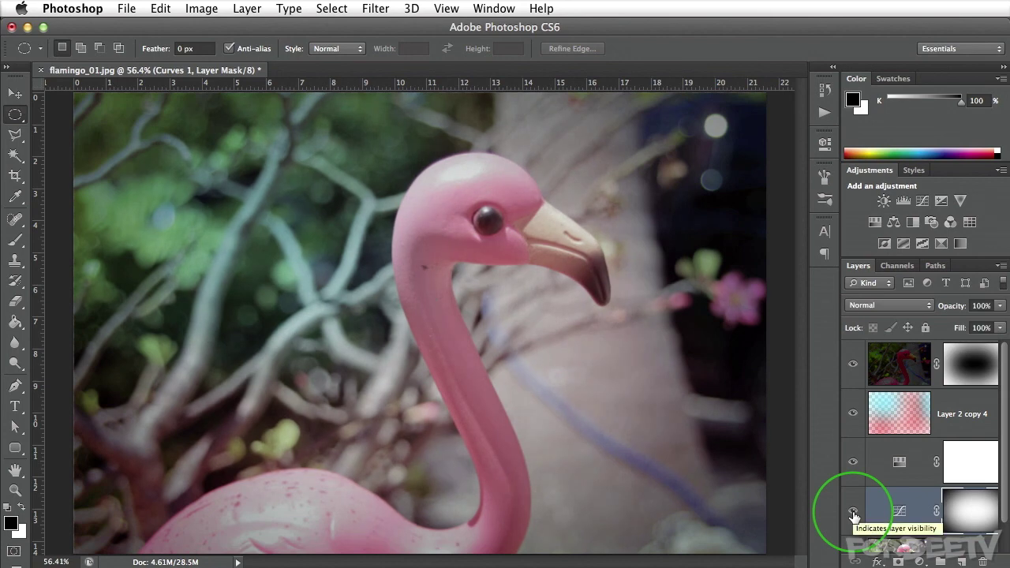